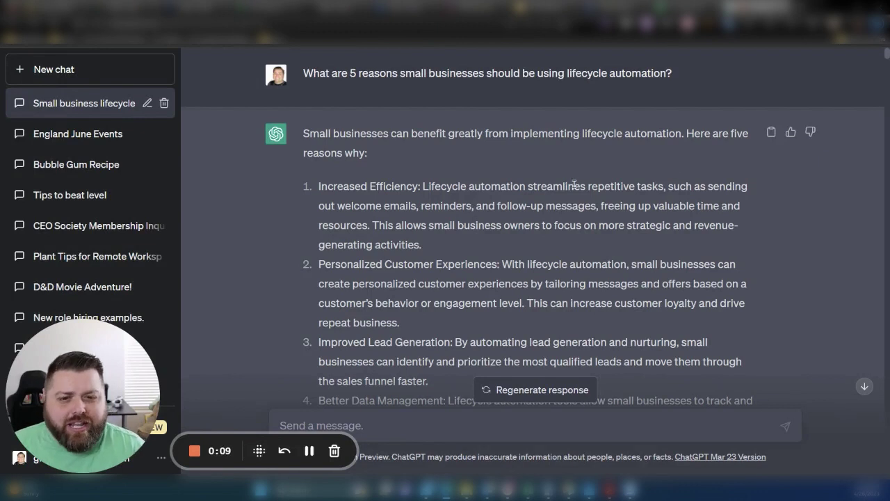
Step: Review the chat's answer on five reasons small businesses should use lifecycle automation
{"action": "scroll", "coordinate": [575, 181], "scroll_direction": "down", "scroll_amount": 1}
{"action": "scroll", "coordinate": [573, 182], "scroll_direction": "down", "scroll_amount": 2}
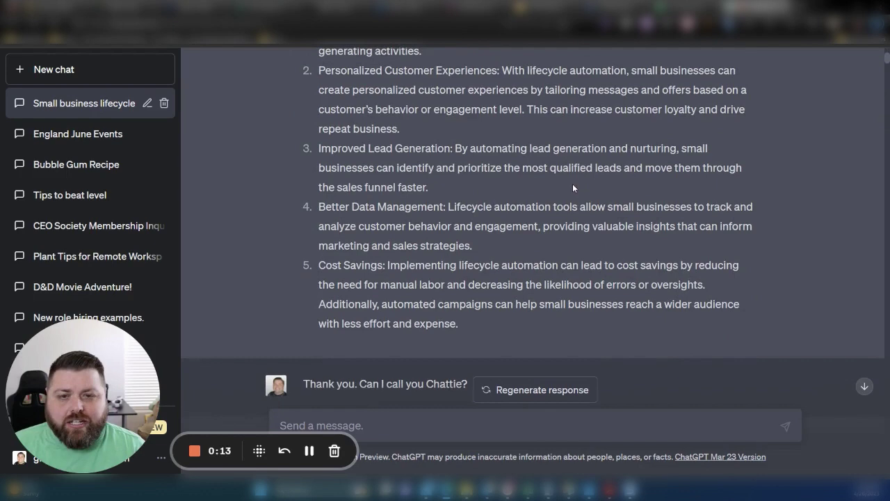
{"action": "scroll", "coordinate": [572, 183], "scroll_direction": "down", "scroll_amount": 2}
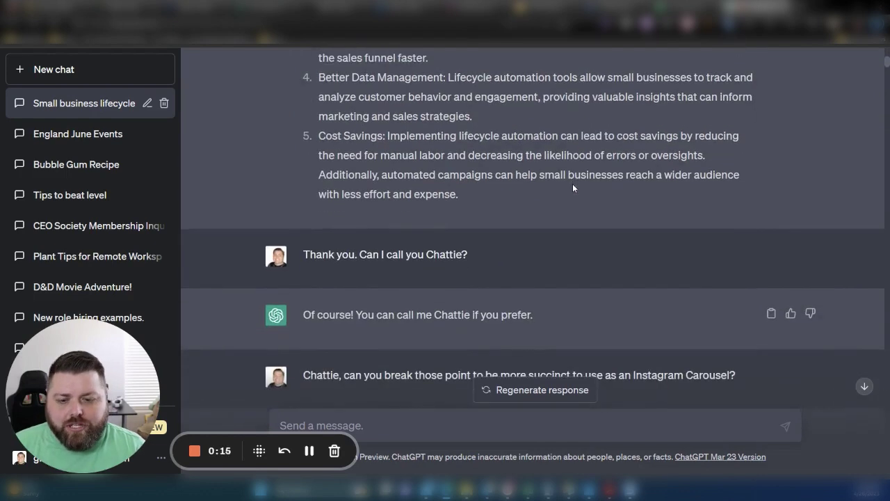
{"action": "scroll", "coordinate": [572, 187], "scroll_direction": "down", "scroll_amount": 1}
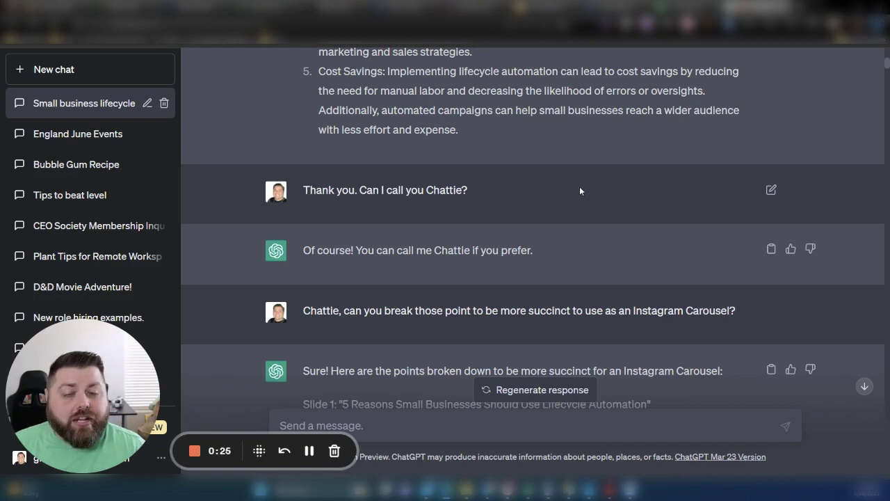
Step: Review the Instagram Carousel request and compare the original slide breakdown with the condensed 6-slide version
{"action": "scroll", "coordinate": [579, 186], "scroll_direction": "down", "scroll_amount": 2}
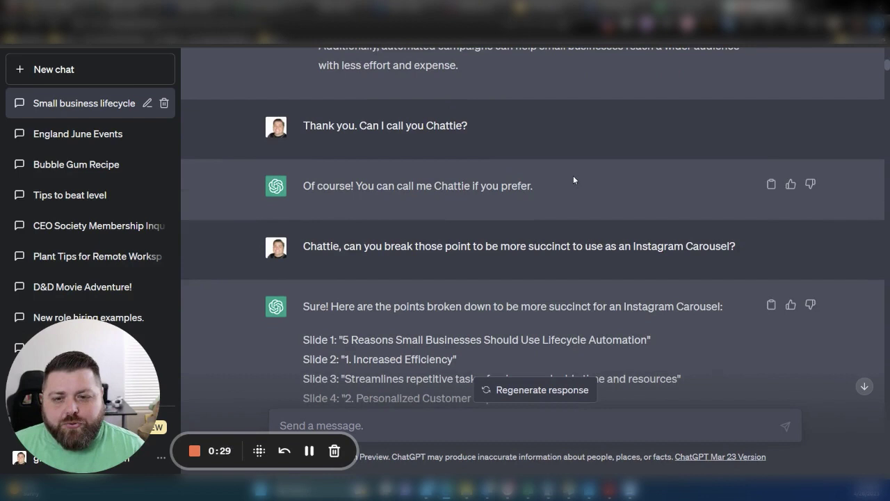
{"action": "scroll", "coordinate": [573, 181], "scroll_direction": "down", "scroll_amount": 2}
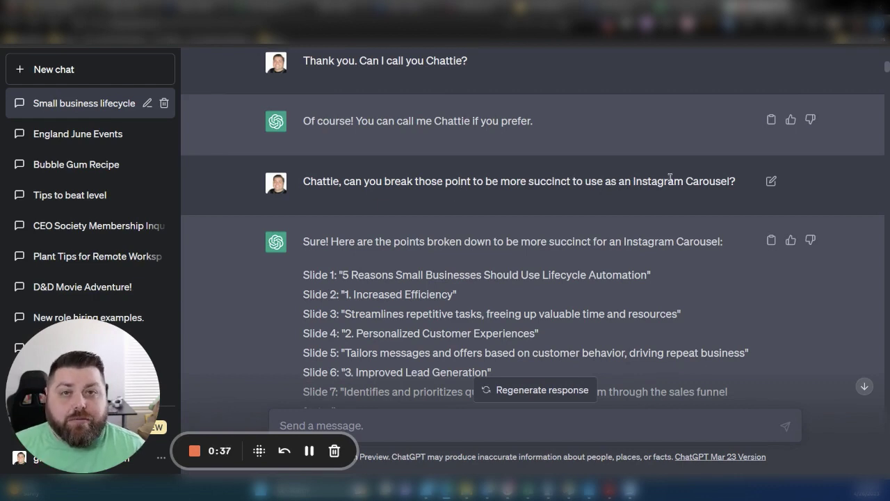
{"action": "scroll", "coordinate": [623, 176], "scroll_direction": "down", "scroll_amount": 2}
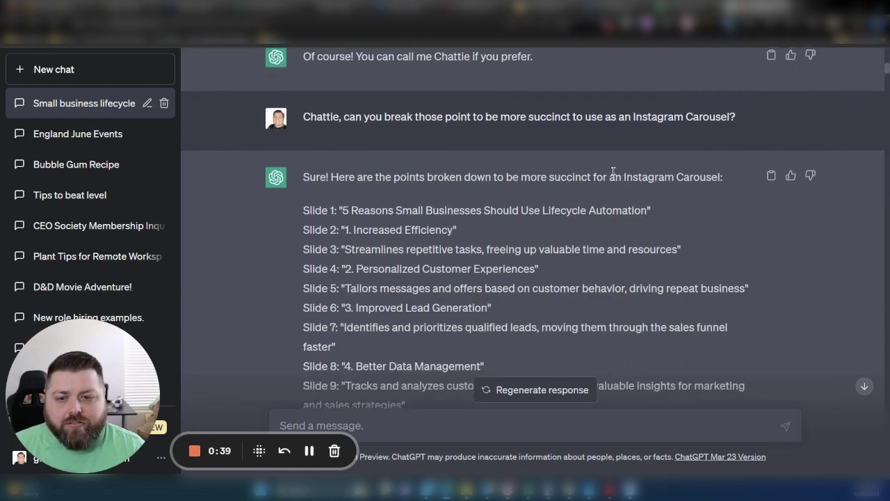
{"action": "scroll", "coordinate": [458, 169], "scroll_direction": "down", "scroll_amount": 3}
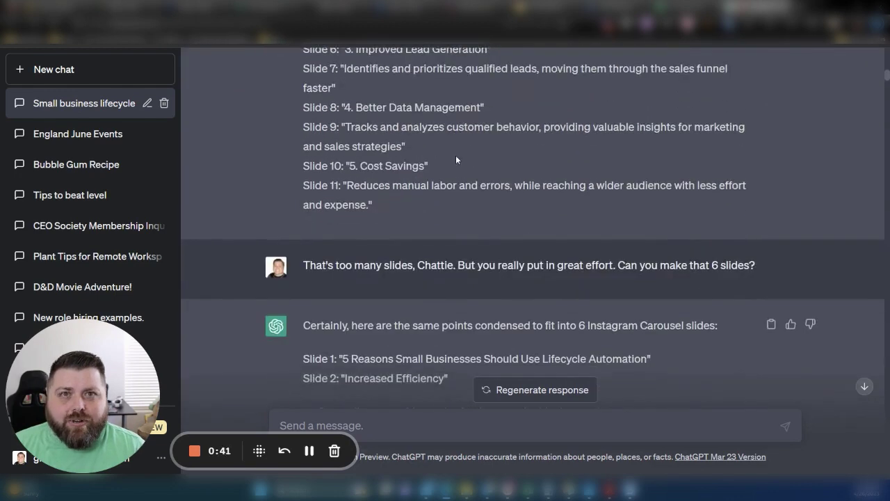
{"action": "scroll", "coordinate": [568, 144], "scroll_direction": "down", "scroll_amount": 1}
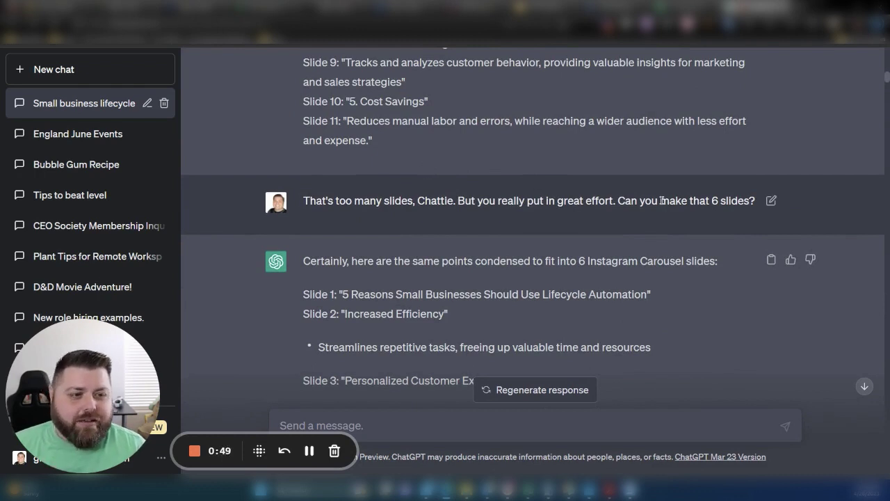
{"action": "scroll", "coordinate": [630, 172], "scroll_direction": "down", "scroll_amount": 3}
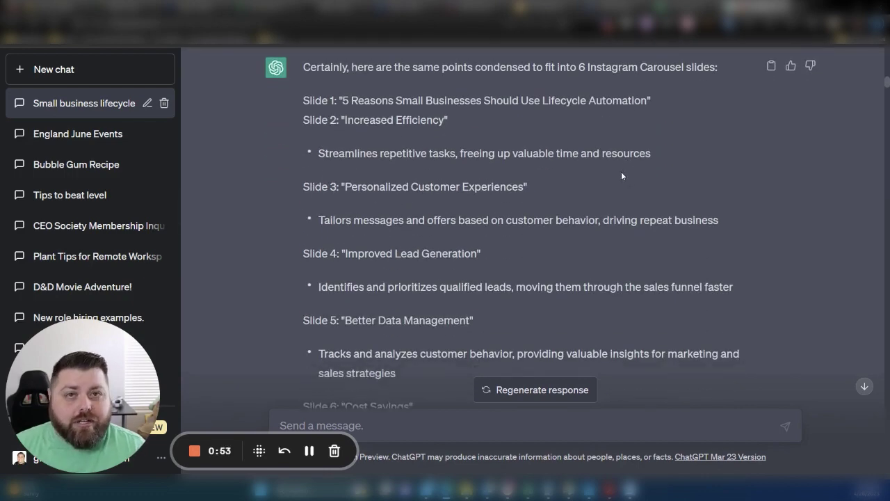
{"action": "scroll", "coordinate": [621, 174], "scroll_direction": "down", "scroll_amount": 2}
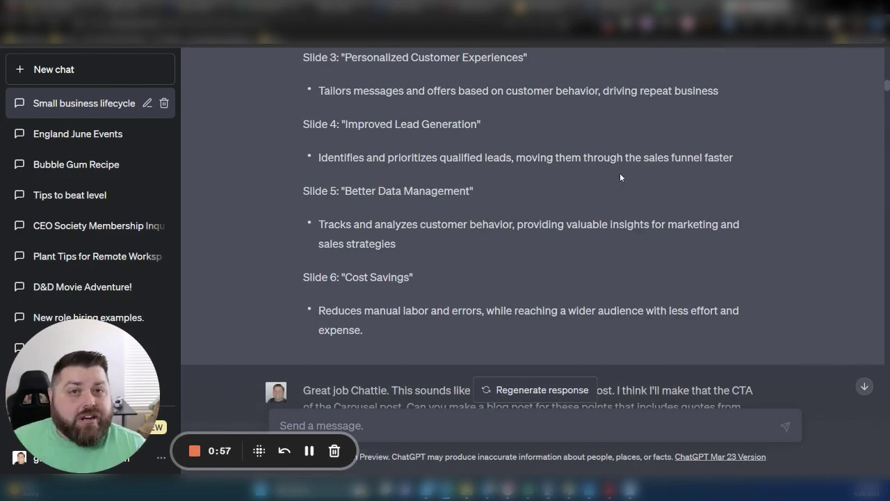
Step: Read the blog post request and the resulting draft with marketing expert quotes and statistics for each point
{"action": "scroll", "coordinate": [619, 174], "scroll_direction": "down", "scroll_amount": 2}
{"action": "scroll", "coordinate": [619, 174], "scroll_direction": "down", "scroll_amount": 1}
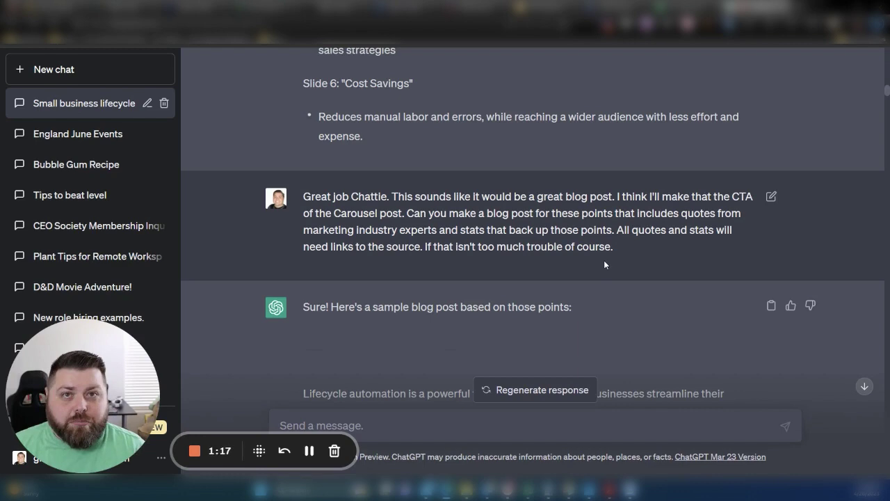
{"action": "scroll", "coordinate": [591, 193], "scroll_direction": "down", "scroll_amount": 3}
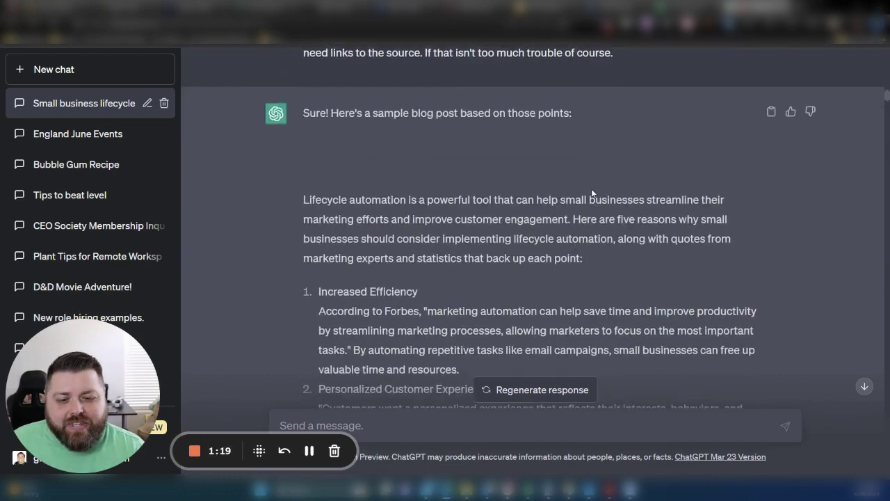
{"action": "scroll", "coordinate": [591, 188], "scroll_direction": "down", "scroll_amount": 2}
{"action": "scroll", "coordinate": [423, 163], "scroll_direction": "down", "scroll_amount": 1}
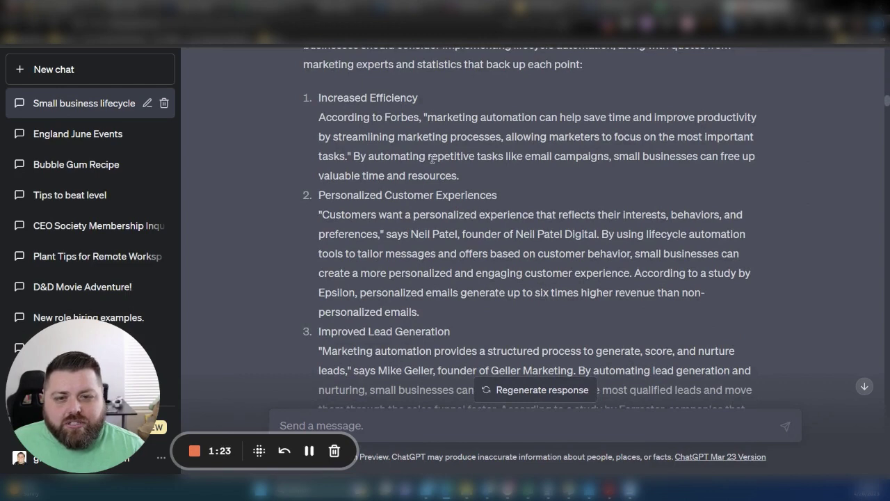
{"action": "scroll", "coordinate": [503, 155], "scroll_direction": "down", "scroll_amount": 1}
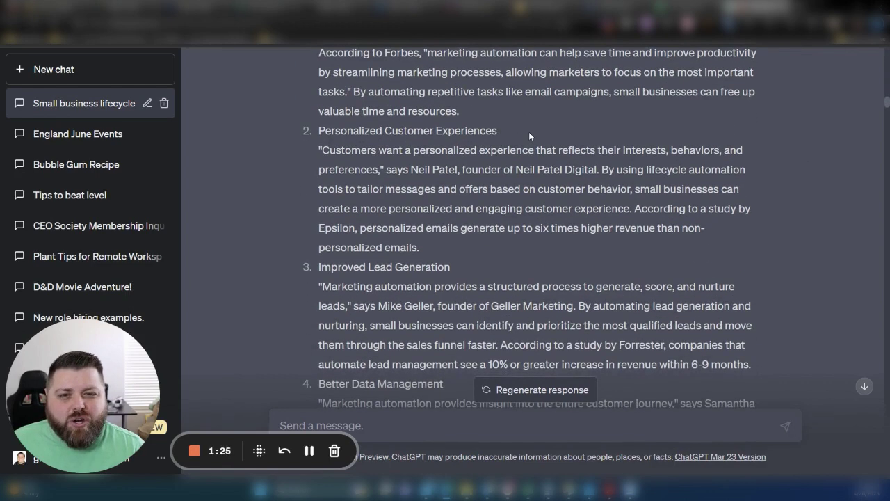
{"action": "scroll", "coordinate": [530, 132], "scroll_direction": "down", "scroll_amount": 7}
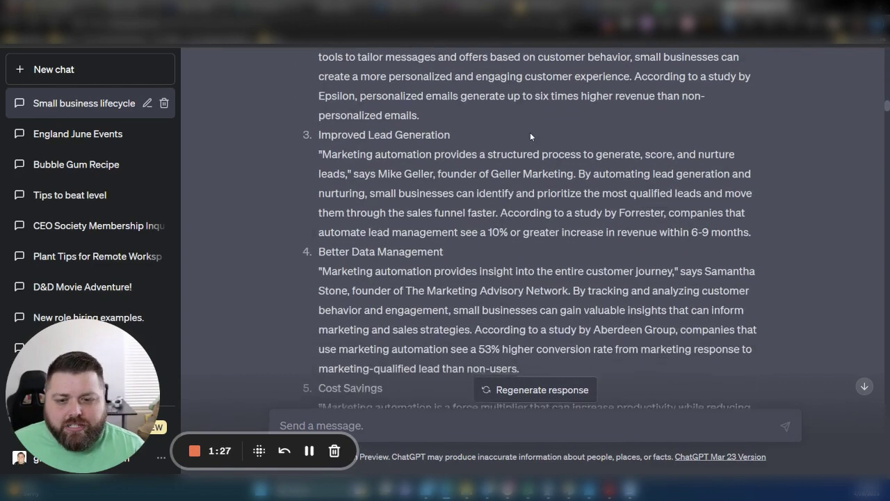
Step: Review the friendlier blog post rewrite and the revision that makes lifecycle automation the focus with Keap as a side mention
{"action": "scroll", "coordinate": [530, 135], "scroll_direction": "down", "scroll_amount": 3}
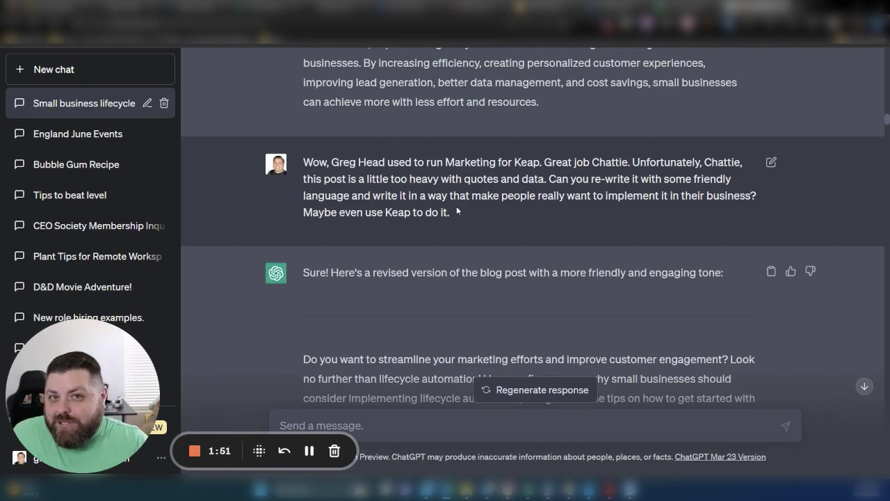
{"action": "scroll", "coordinate": [584, 180], "scroll_direction": "down", "scroll_amount": 3}
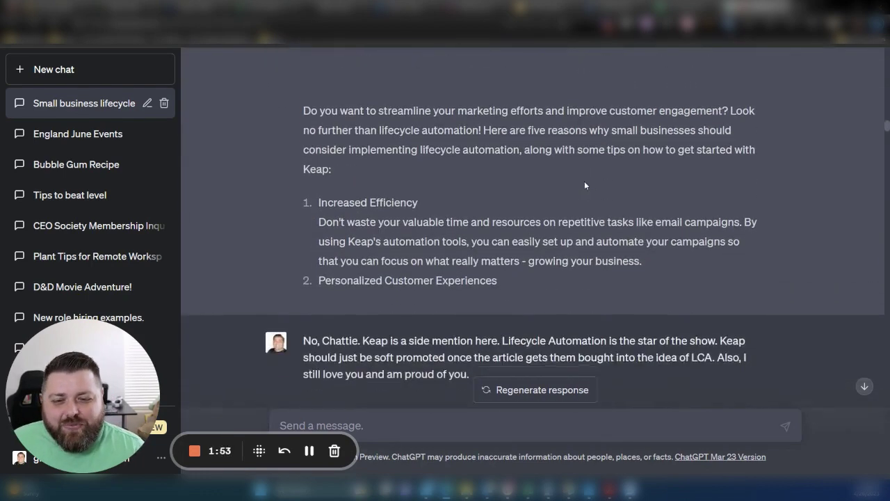
{"action": "scroll", "coordinate": [584, 185], "scroll_direction": "down", "scroll_amount": 1}
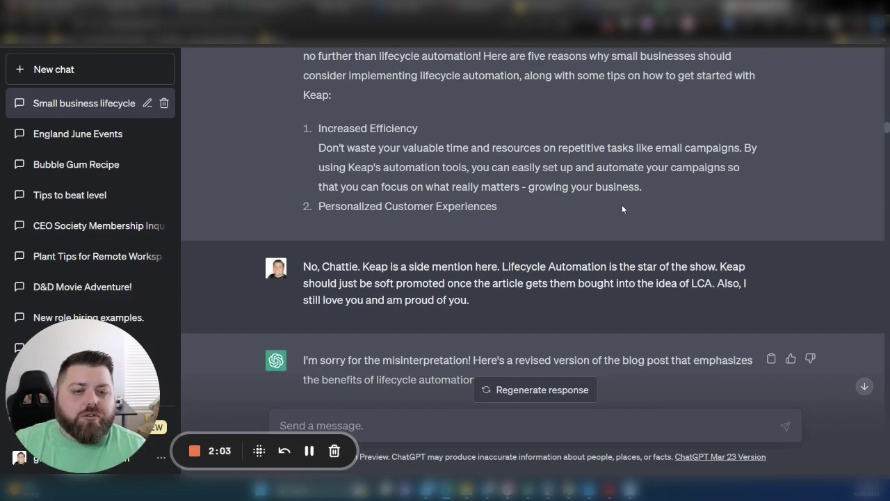
{"action": "scroll", "coordinate": [598, 202], "scroll_direction": "down", "scroll_amount": 1}
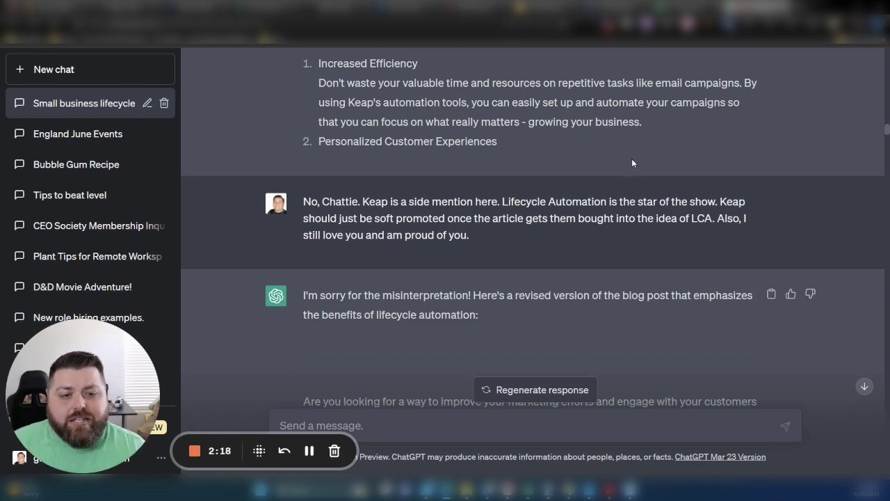
{"action": "scroll", "coordinate": [630, 161], "scroll_direction": "down", "scroll_amount": 3}
{"action": "scroll", "coordinate": [629, 160], "scroll_direction": "down", "scroll_amount": 3}
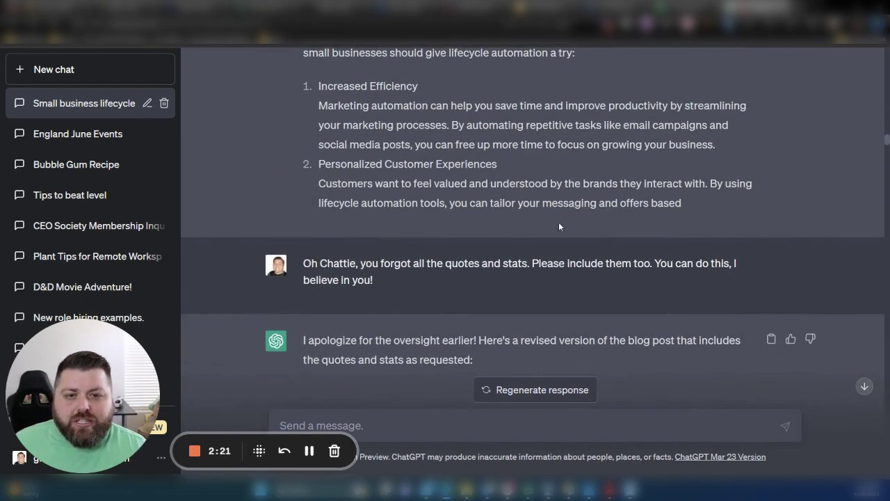
Step: Examine the follow-up asking for the forgotten quotes and stats, and the revised blog post written in response
{"action": "scroll", "coordinate": [534, 221], "scroll_direction": "down", "scroll_amount": 1}
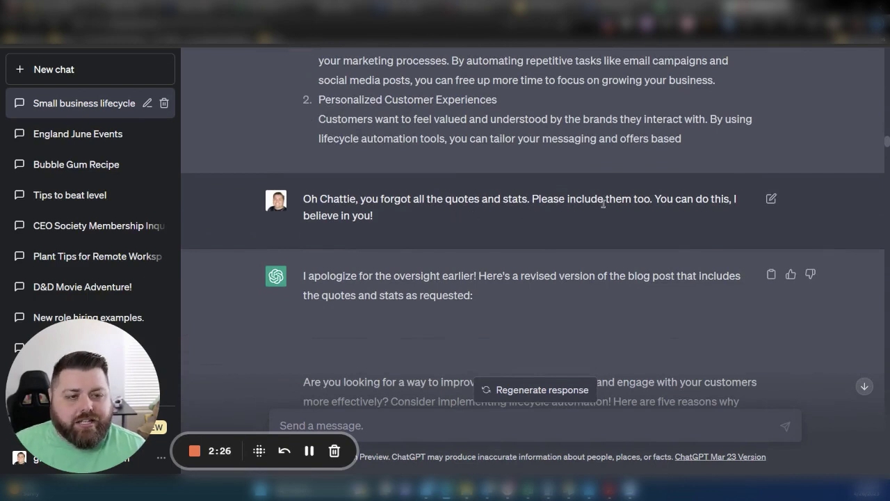
{"action": "scroll", "coordinate": [602, 204], "scroll_direction": "down", "scroll_amount": 2}
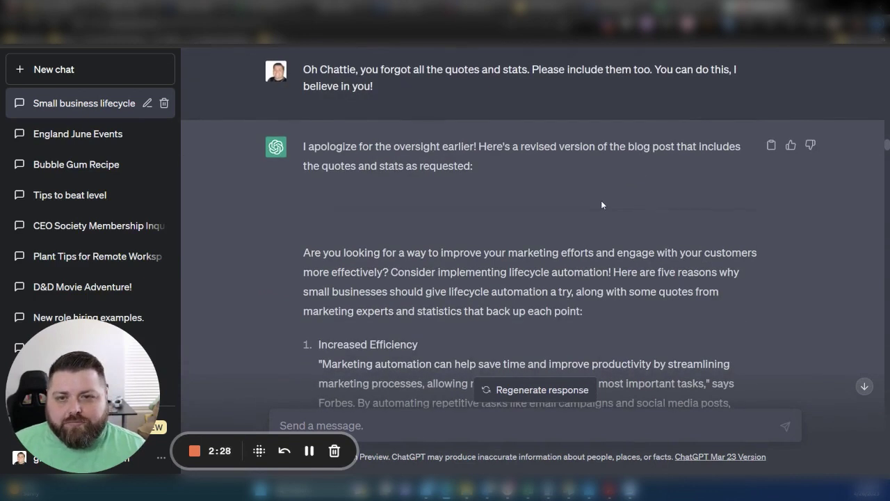
{"action": "scroll", "coordinate": [602, 204], "scroll_direction": "down", "scroll_amount": 1}
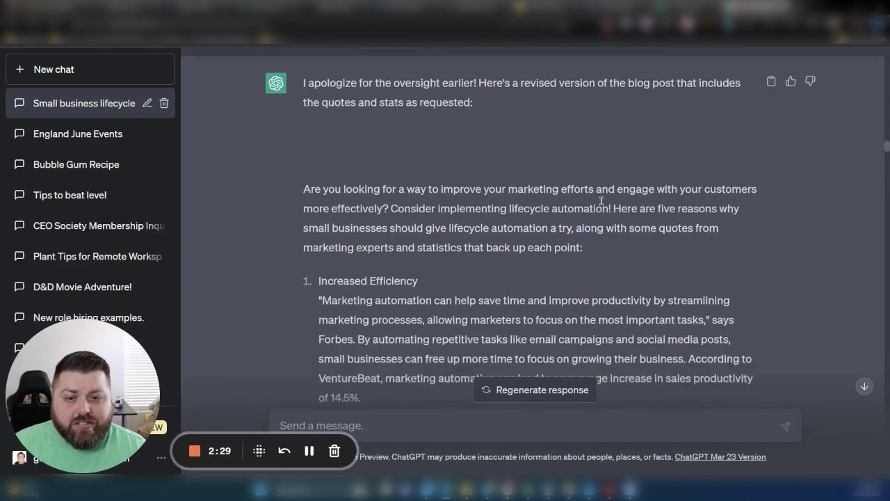
{"action": "scroll", "coordinate": [602, 205], "scroll_direction": "down", "scroll_amount": 2}
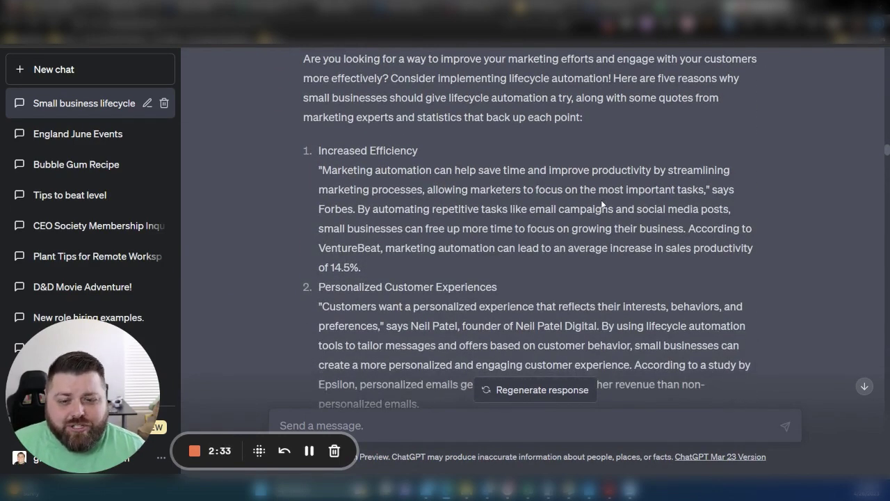
{"action": "scroll", "coordinate": [602, 203], "scroll_direction": "down", "scroll_amount": 2}
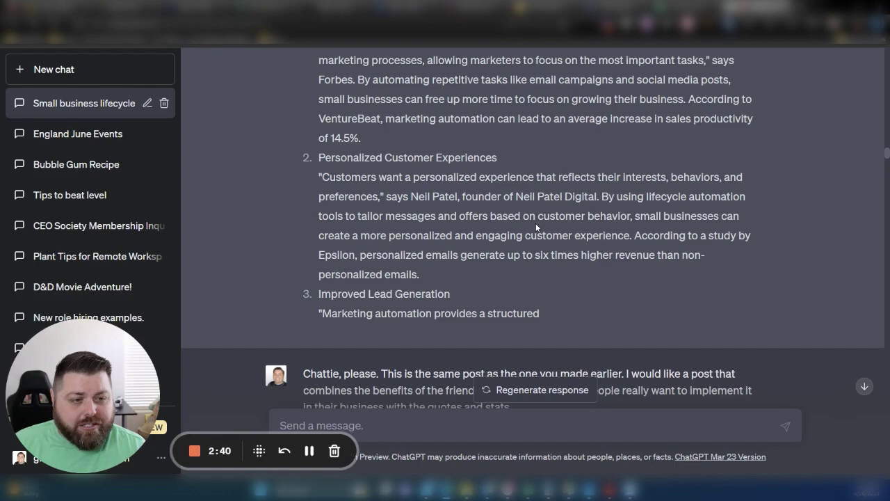
Step: Review the prompt asking to combine friendly language with quotes and stats, and the opening points of the new version
{"action": "scroll", "coordinate": [537, 226], "scroll_direction": "down", "scroll_amount": 3}
{"action": "scroll", "coordinate": [537, 221], "scroll_direction": "down", "scroll_amount": 1}
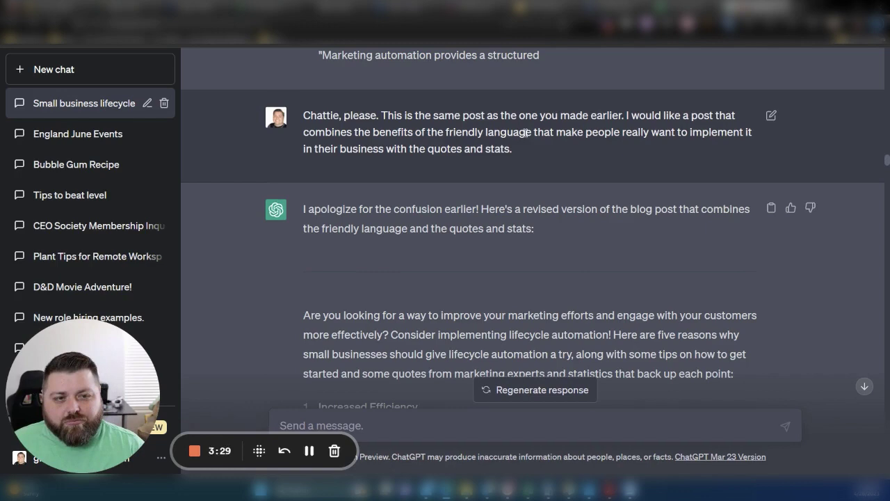
{"action": "scroll", "coordinate": [525, 132], "scroll_direction": "down", "scroll_amount": 1}
{"action": "scroll", "coordinate": [524, 130], "scroll_direction": "down", "scroll_amount": 1}
{"action": "scroll", "coordinate": [525, 138], "scroll_direction": "down", "scroll_amount": 2}
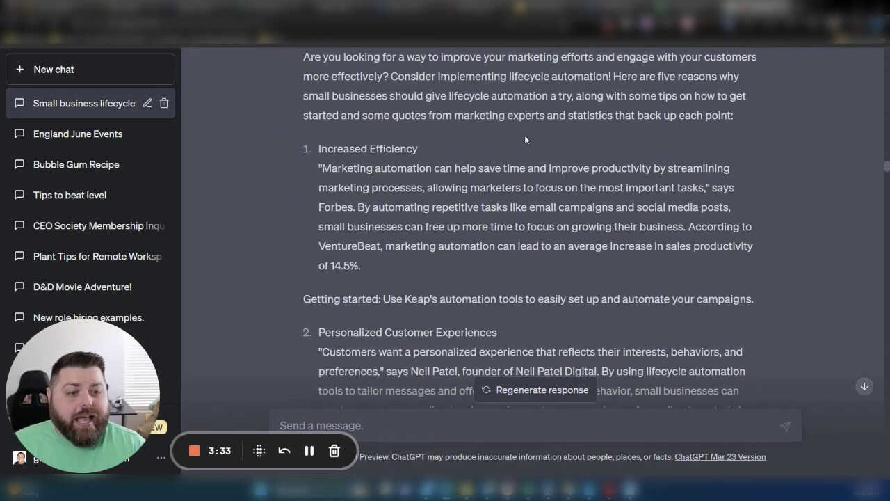
{"action": "scroll", "coordinate": [524, 137], "scroll_direction": "down", "scroll_amount": 1}
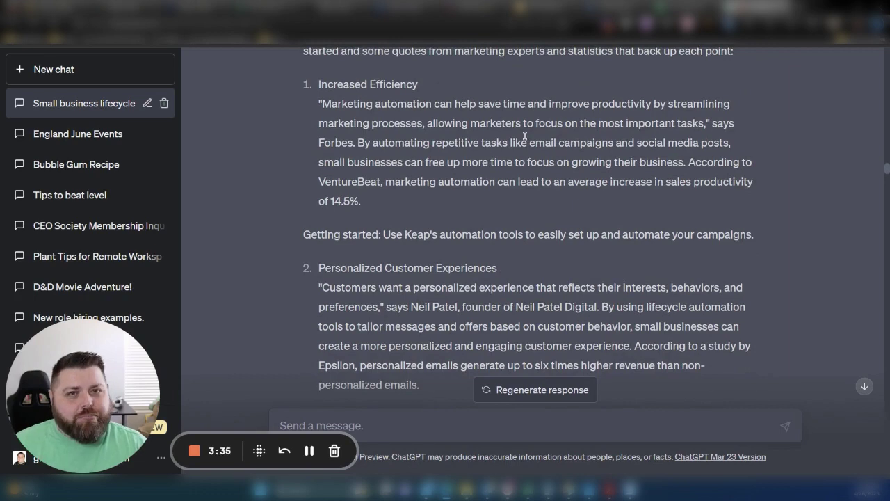
{"action": "scroll", "coordinate": [523, 137], "scroll_direction": "down", "scroll_amount": 1}
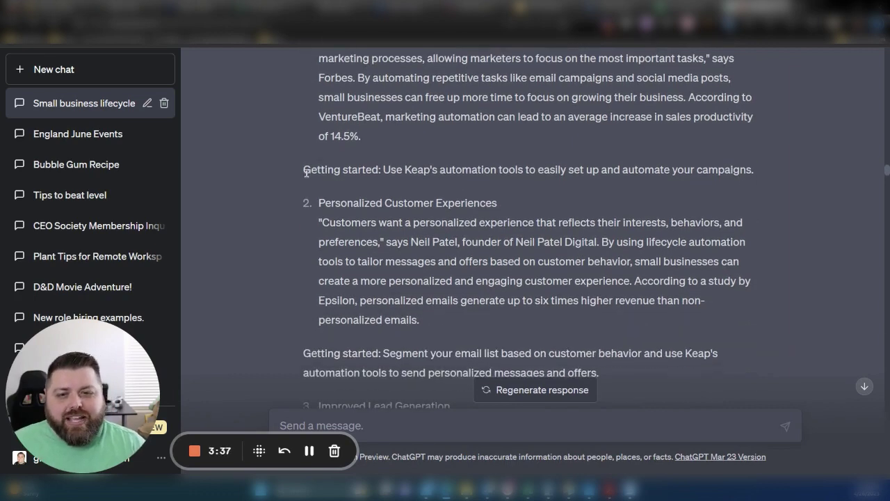
Step: Examine the "Getting started" Keap tie-ins under the blog post's points, the Improved Lead Generation text and the conclusion
{"action": "left_click_drag", "start_coordinate": [306, 173], "coordinate": [502, 171]}
{"action": "scroll", "coordinate": [465, 165], "scroll_direction": "down", "scroll_amount": 2}
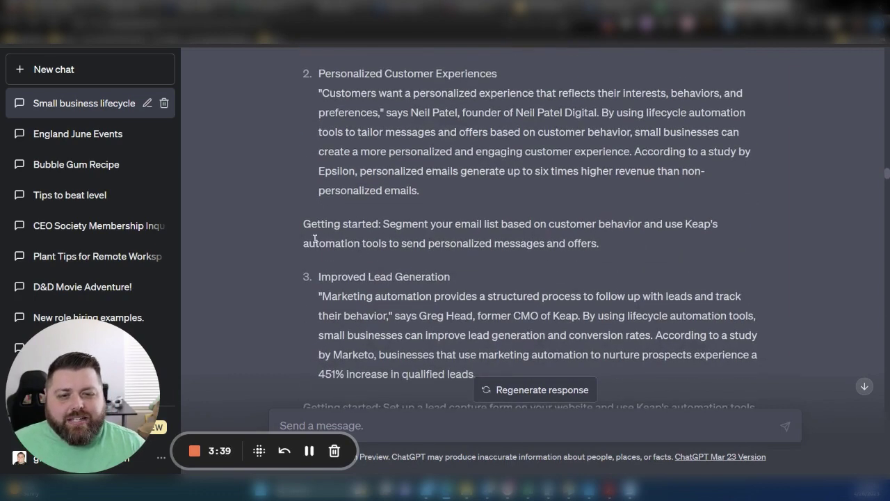
{"action": "left_click_drag", "start_coordinate": [304, 223], "coordinate": [328, 224]}
{"action": "left_click", "coordinate": [468, 190]}
{"action": "scroll", "coordinate": [467, 190], "scroll_direction": "down", "scroll_amount": 1}
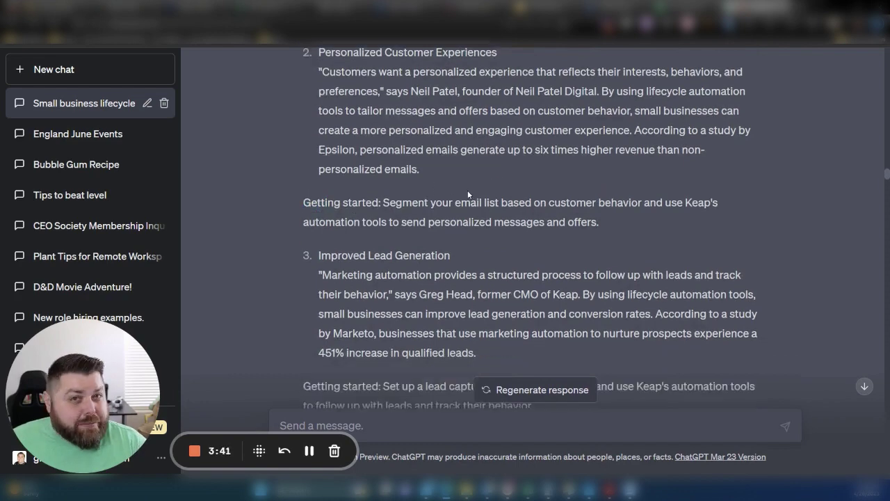
{"action": "scroll", "coordinate": [468, 192], "scroll_direction": "down", "scroll_amount": 2}
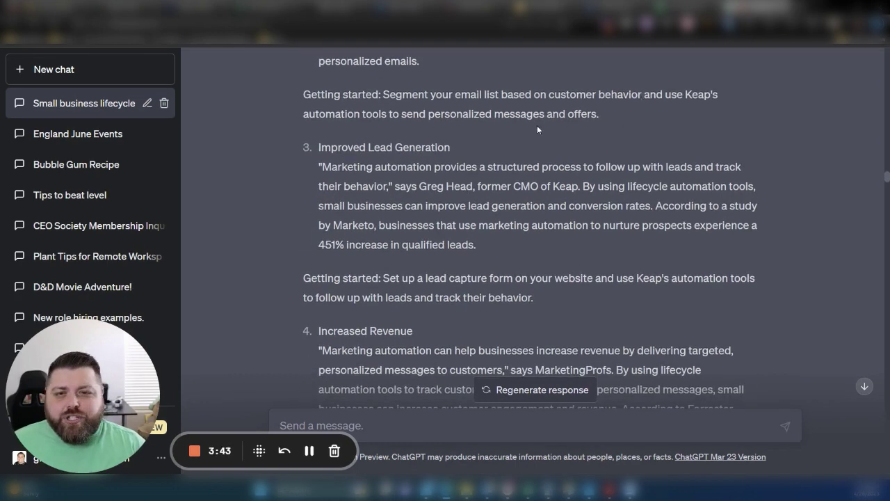
{"action": "scroll", "coordinate": [491, 161], "scroll_direction": "down", "scroll_amount": 1}
{"action": "scroll", "coordinate": [490, 139], "scroll_direction": "up", "scroll_amount": 2}
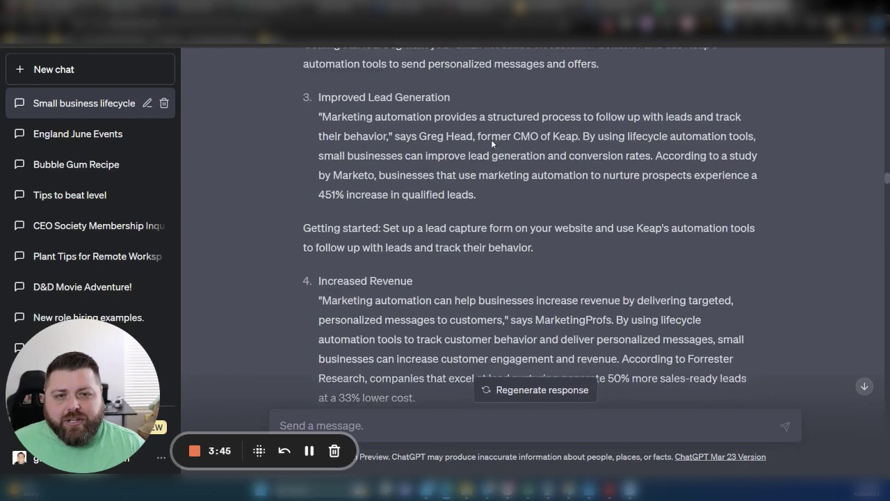
{"action": "left_click_drag", "start_coordinate": [388, 159], "coordinate": [677, 176]}
{"action": "scroll", "coordinate": [640, 184], "scroll_direction": "down", "scroll_amount": 3}
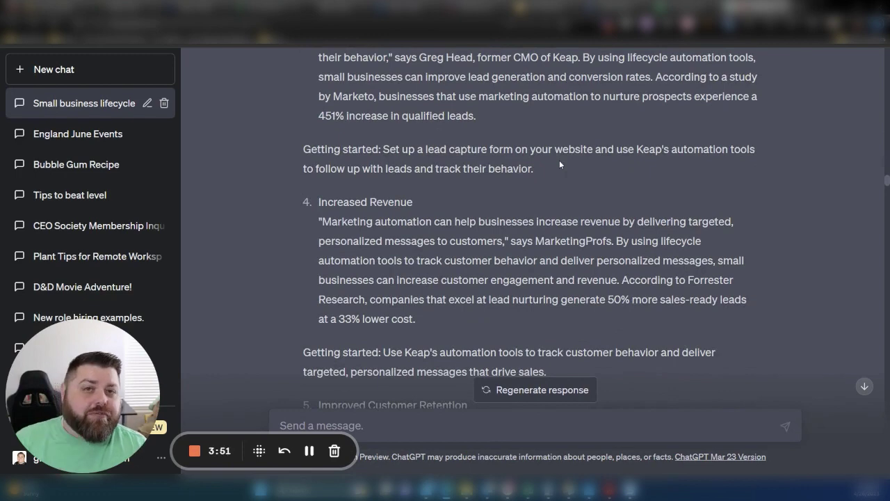
{"action": "scroll", "coordinate": [550, 162], "scroll_direction": "down", "scroll_amount": 5}
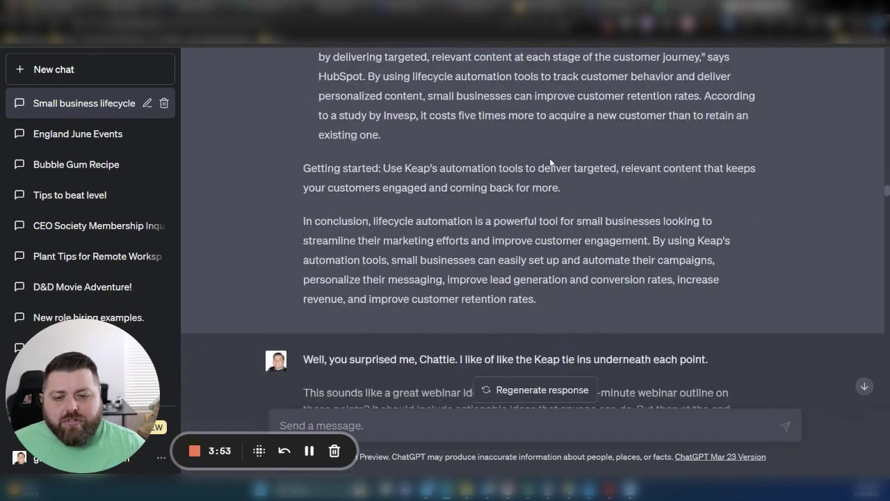
Step: Review the 30-minute webinar outline request and its response, highlighting the Keap bullet under Increased Efficiency
{"action": "scroll", "coordinate": [549, 158], "scroll_direction": "down", "scroll_amount": 3}
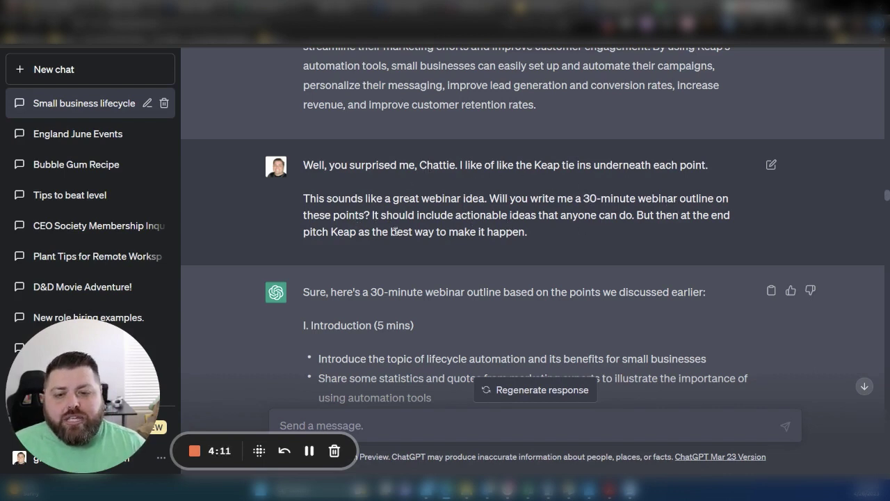
{"action": "scroll", "coordinate": [508, 173], "scroll_direction": "down", "scroll_amount": 4}
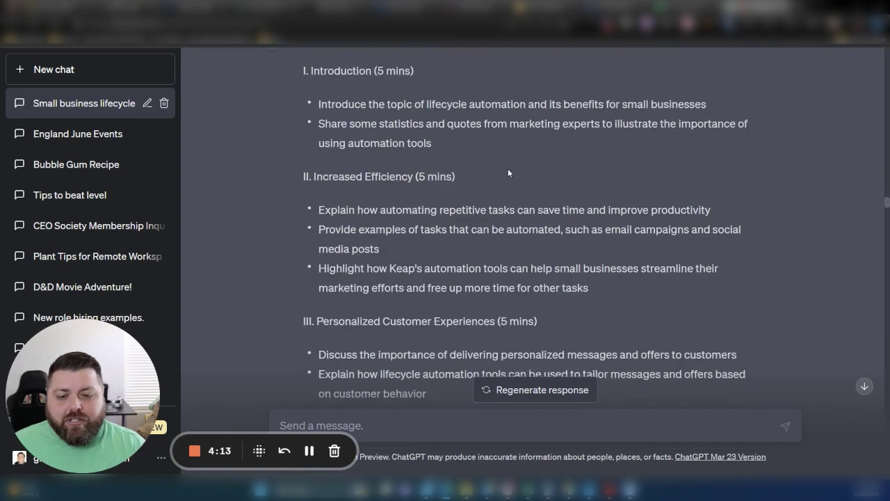
{"action": "scroll", "coordinate": [515, 170], "scroll_direction": "down", "scroll_amount": 2}
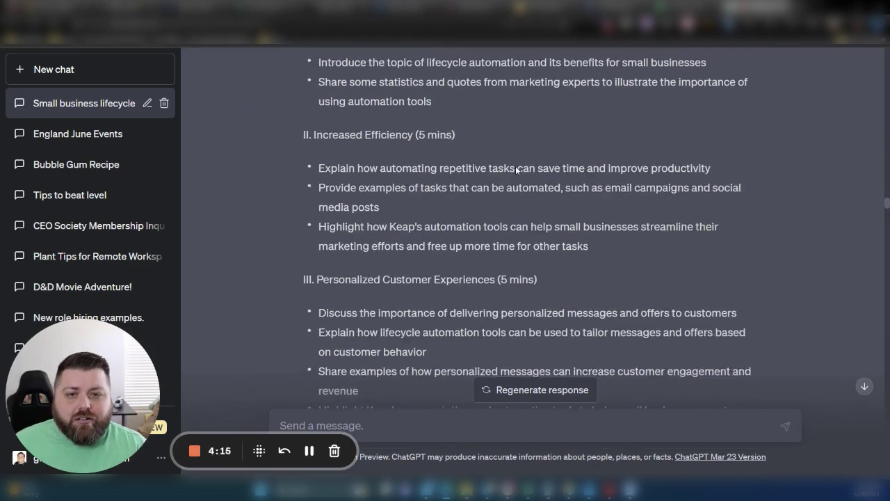
{"action": "scroll", "coordinate": [516, 167], "scroll_direction": "down", "scroll_amount": 2}
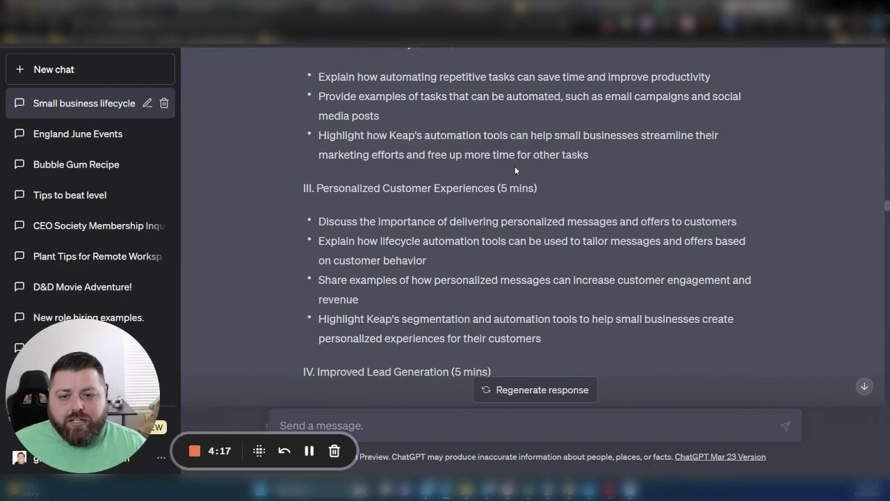
{"action": "left_click_drag", "start_coordinate": [322, 137], "coordinate": [604, 154]}
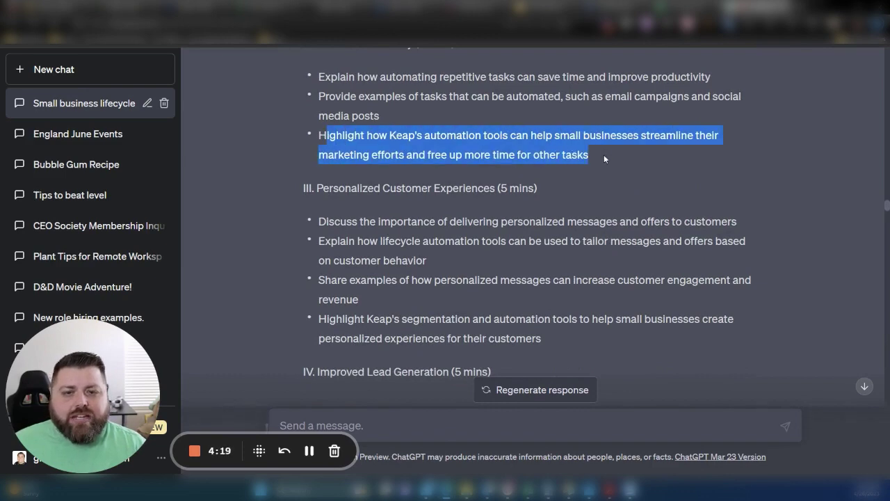
{"action": "left_click", "coordinate": [529, 152]}
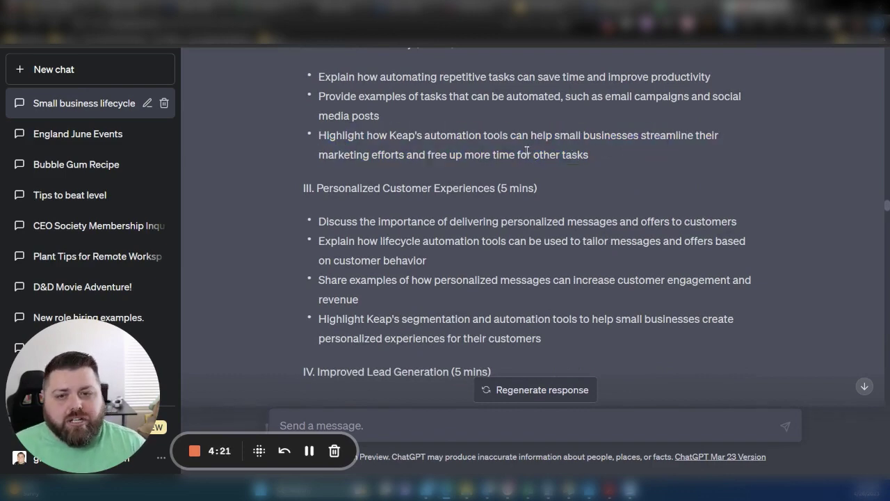
Step: Examine the prompt to hold back Keap until the webinar's end, and the revised outline from Introduction to Conclusion
{"action": "scroll", "coordinate": [526, 153], "scroll_direction": "down", "scroll_amount": 8}
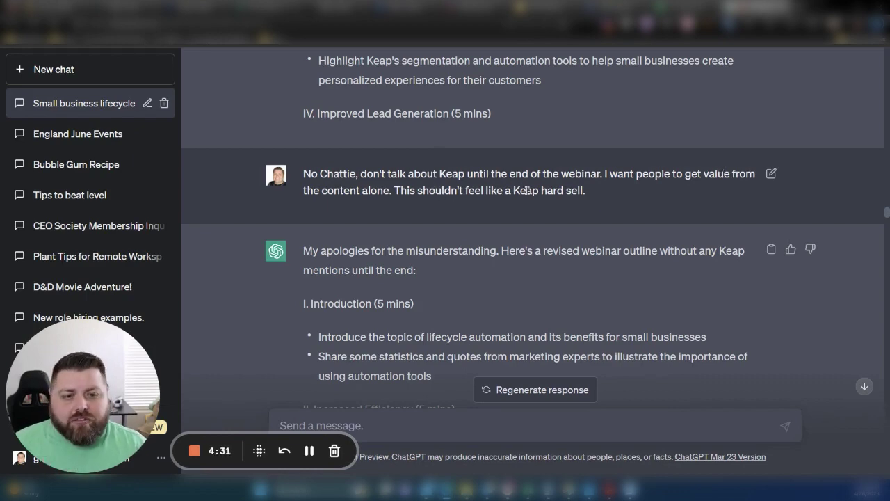
{"action": "scroll", "coordinate": [533, 190], "scroll_direction": "down", "scroll_amount": 3}
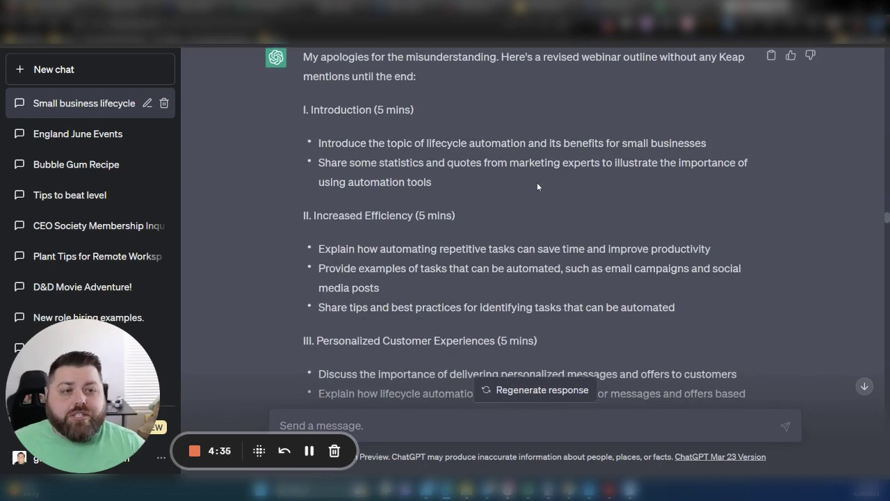
{"action": "scroll", "coordinate": [536, 183], "scroll_direction": "down", "scroll_amount": 3}
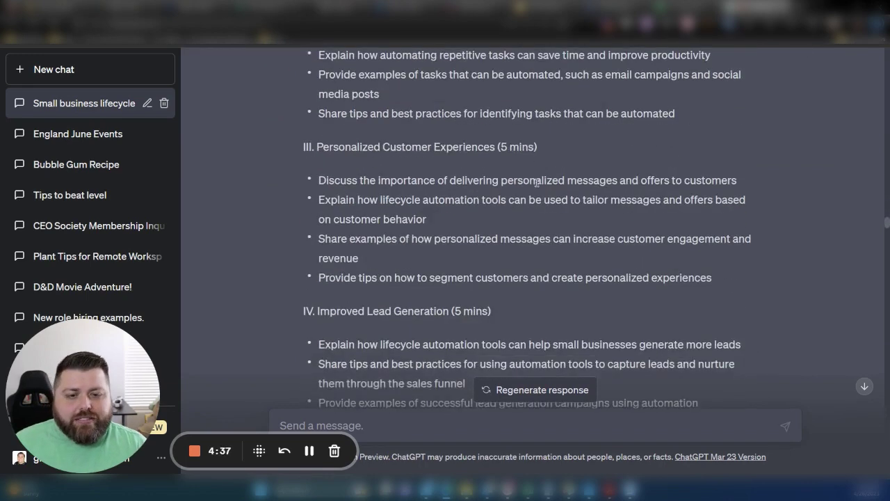
{"action": "scroll", "coordinate": [536, 182], "scroll_direction": "down", "scroll_amount": 5}
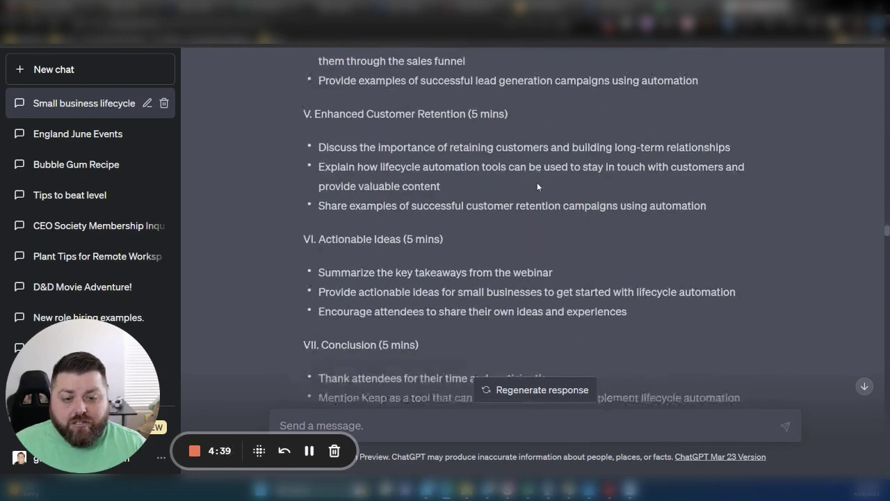
{"action": "scroll", "coordinate": [537, 182], "scroll_direction": "down", "scroll_amount": 1}
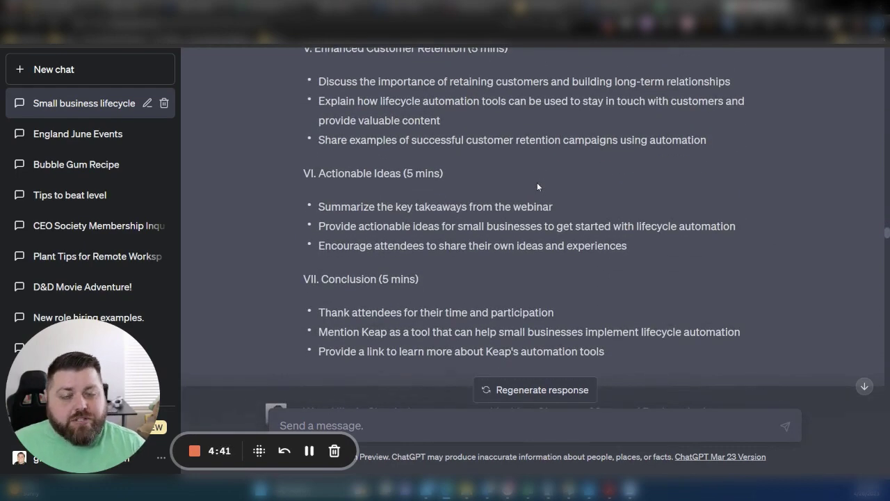
Step: Review the 60-second Reels script promoting the webinar and its reworked version with camera shots and blocking
{"action": "scroll", "coordinate": [513, 183], "scroll_direction": "down", "scroll_amount": 3}
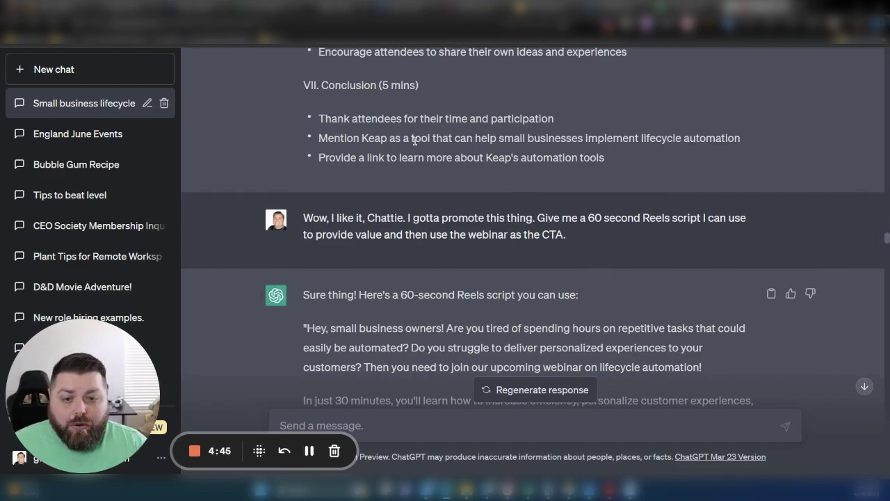
{"action": "scroll", "coordinate": [414, 141], "scroll_direction": "down", "scroll_amount": 1}
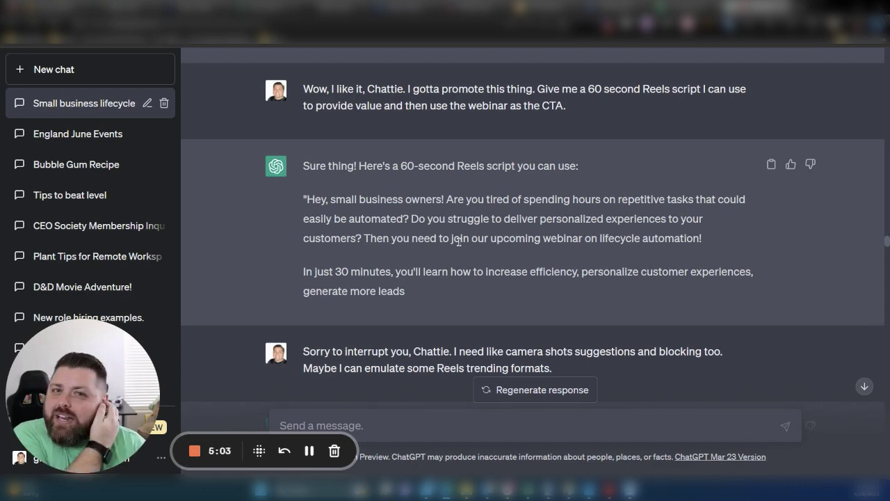
{"action": "scroll", "coordinate": [458, 241], "scroll_direction": "down", "scroll_amount": 3}
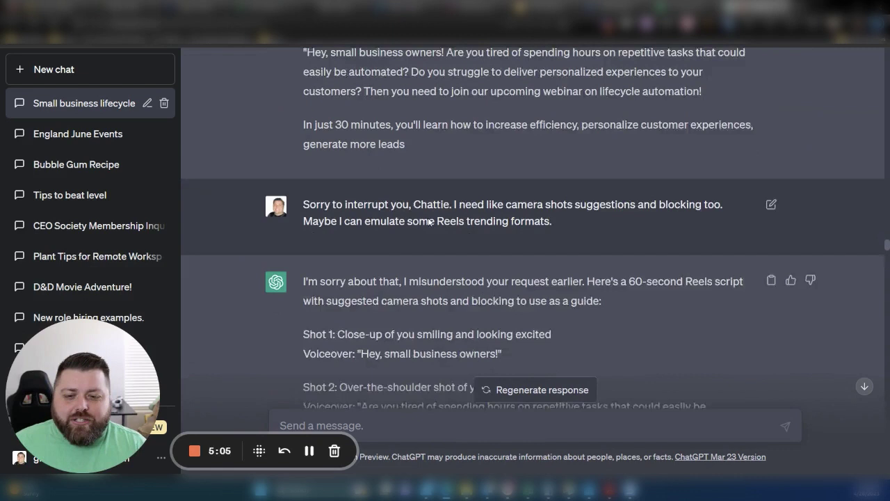
{"action": "scroll", "coordinate": [429, 221], "scroll_direction": "down", "scroll_amount": 1}
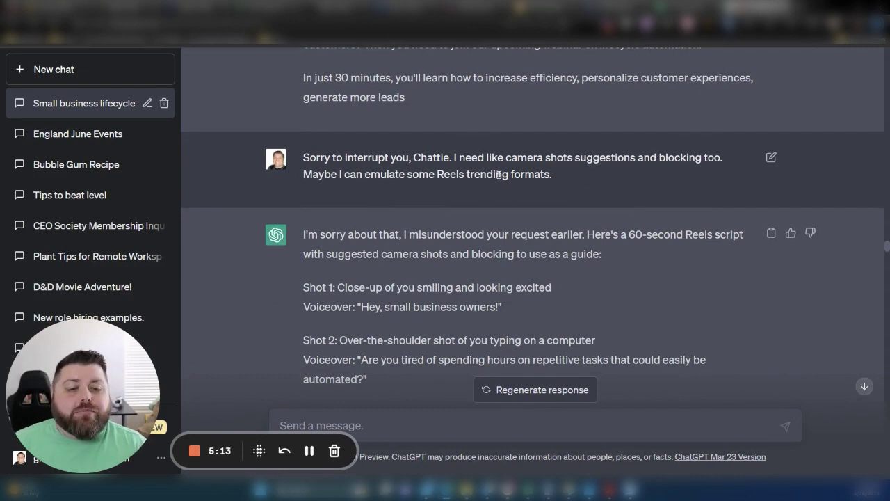
{"action": "scroll", "coordinate": [573, 164], "scroll_direction": "down", "scroll_amount": 2}
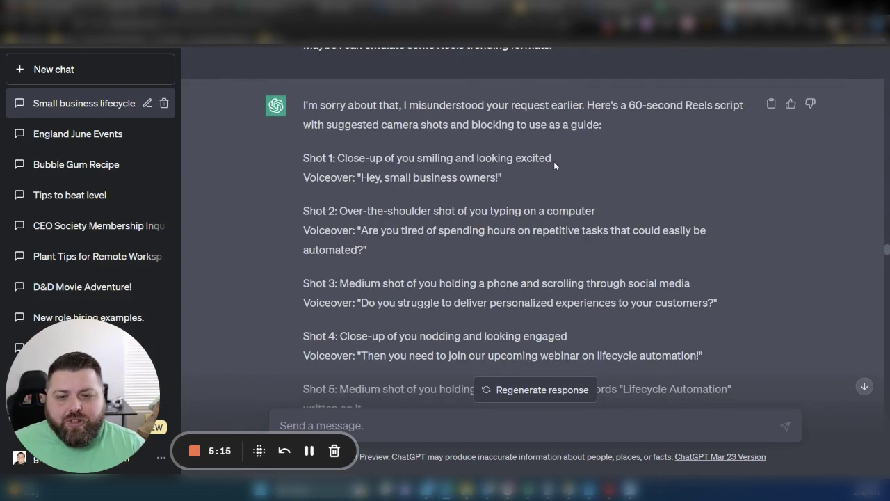
{"action": "scroll", "coordinate": [550, 163], "scroll_direction": "down", "scroll_amount": 2}
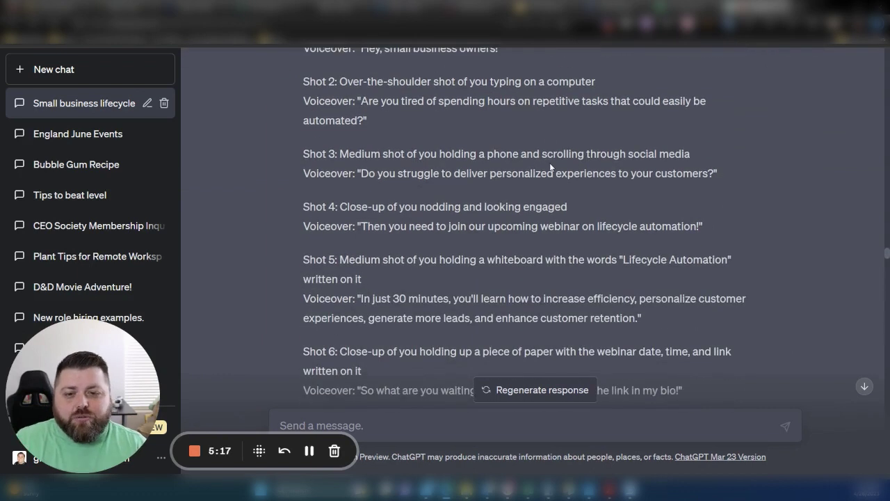
{"action": "scroll", "coordinate": [550, 167], "scroll_direction": "down", "scroll_amount": 1}
{"action": "scroll", "coordinate": [549, 163], "scroll_direction": "down", "scroll_amount": 1}
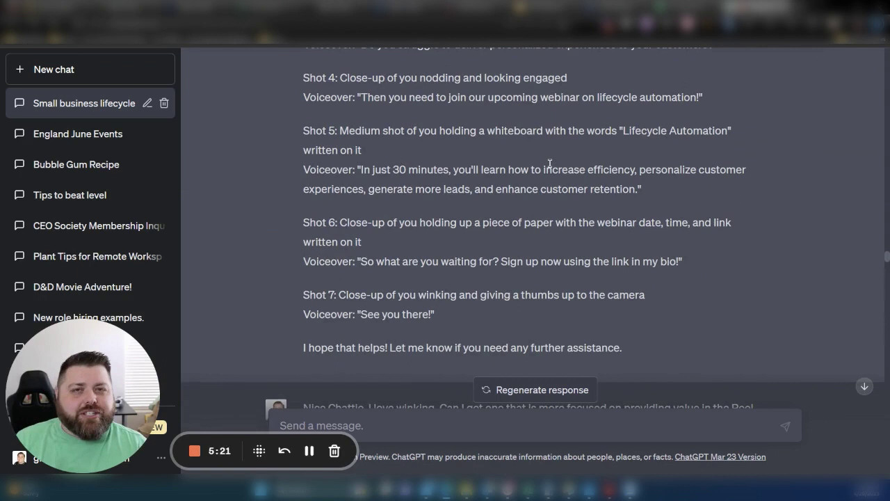
Step: Examine the request for a Reel that serves before it asks, and the seven-shot script focused on providing value
{"action": "scroll", "coordinate": [549, 164], "scroll_direction": "down", "scroll_amount": 2}
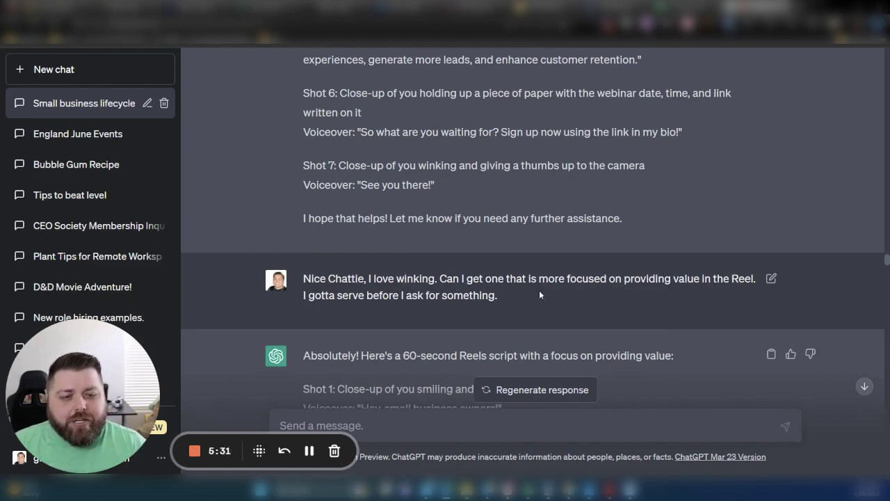
{"action": "scroll", "coordinate": [580, 259], "scroll_direction": "down", "scroll_amount": 2}
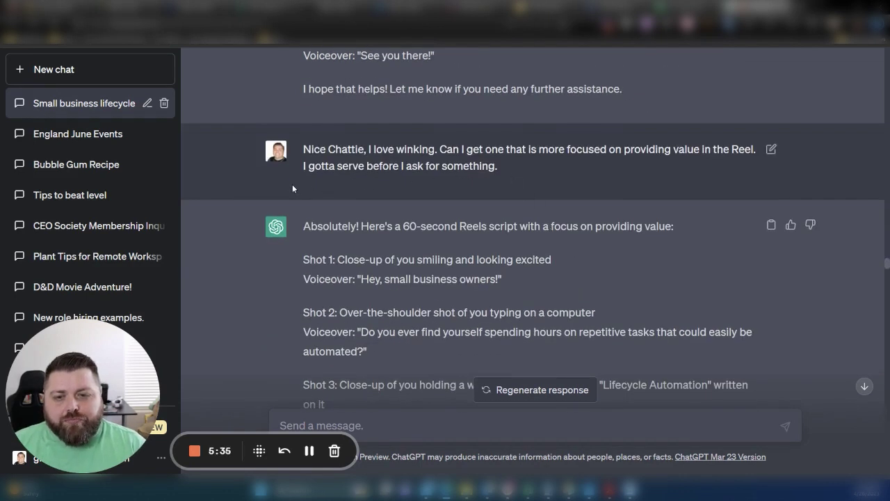
{"action": "scroll", "coordinate": [446, 190], "scroll_direction": "down", "scroll_amount": 1}
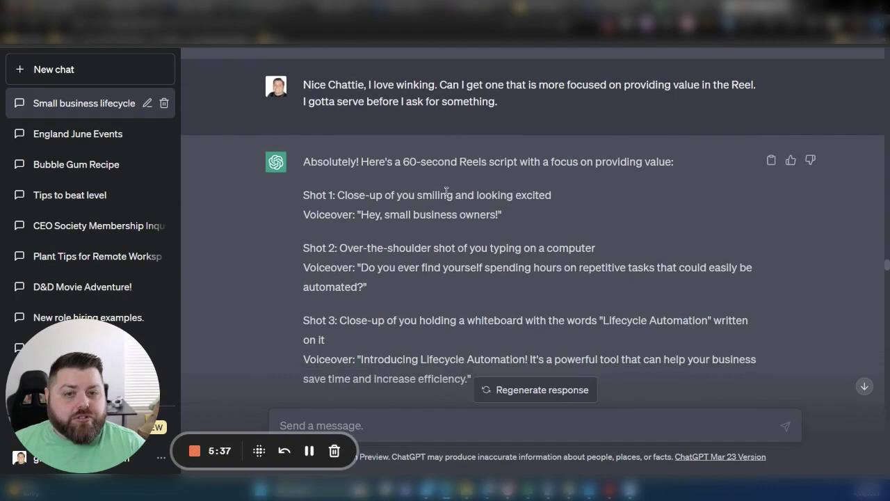
{"action": "scroll", "coordinate": [447, 191], "scroll_direction": "down", "scroll_amount": 1}
{"action": "scroll", "coordinate": [446, 191], "scroll_direction": "down", "scroll_amount": 1}
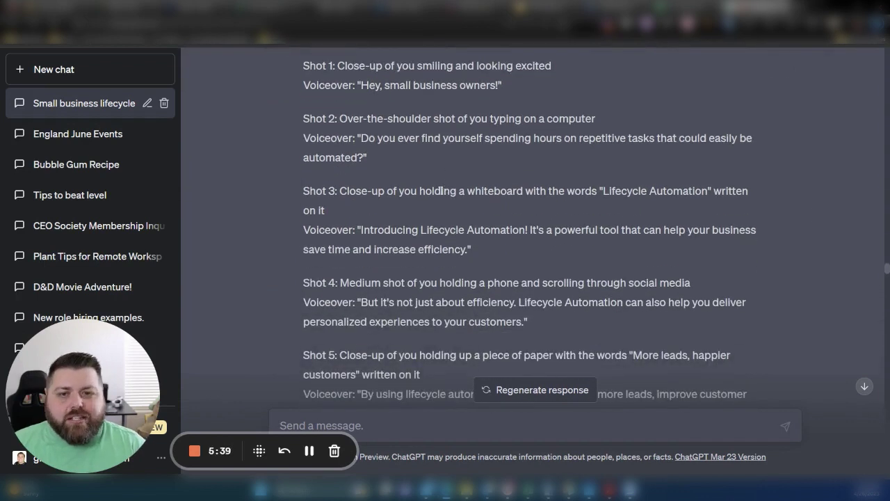
{"action": "scroll", "coordinate": [462, 191], "scroll_direction": "down", "scroll_amount": 1}
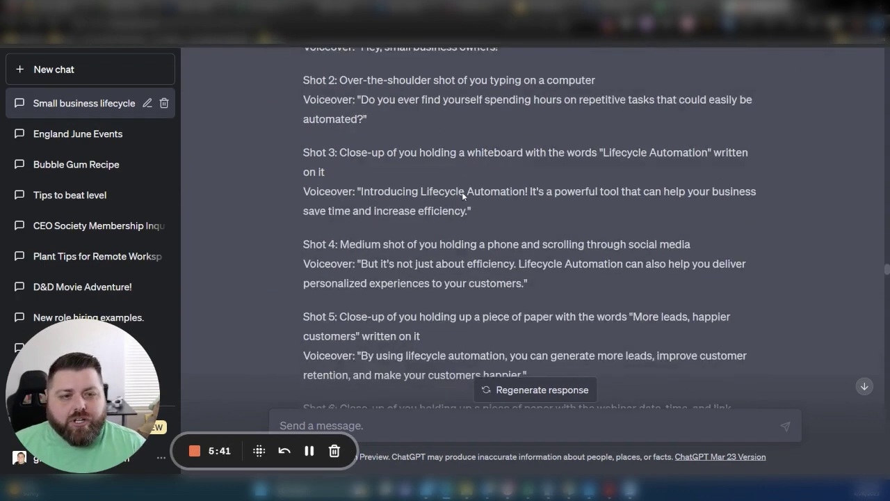
{"action": "scroll", "coordinate": [463, 190], "scroll_direction": "down", "scroll_amount": 3}
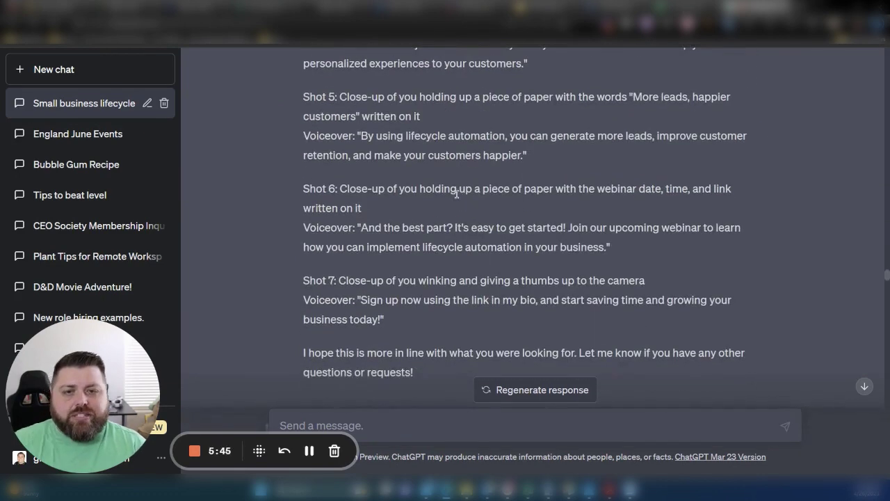
Step: Review the prompt to base the Reel on the 5 points, and the shots of the revised script written in response
{"action": "scroll", "coordinate": [456, 193], "scroll_direction": "down", "scroll_amount": 3}
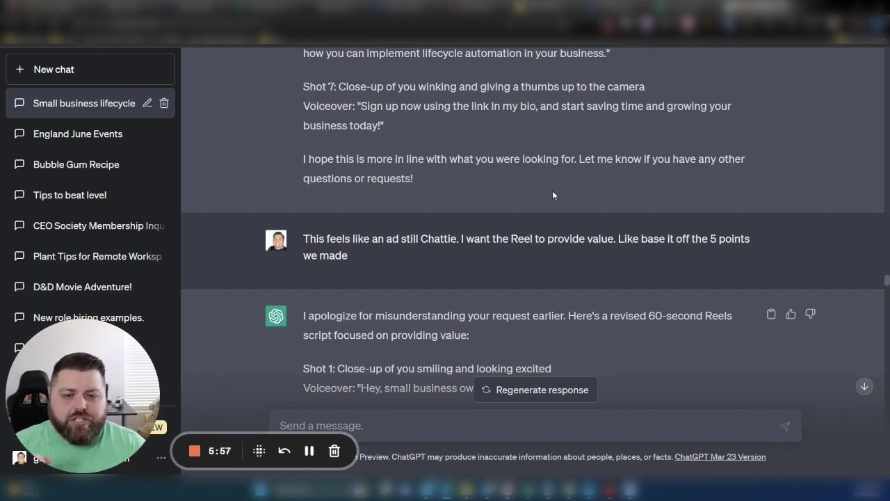
{"action": "scroll", "coordinate": [552, 190], "scroll_direction": "down", "scroll_amount": 4}
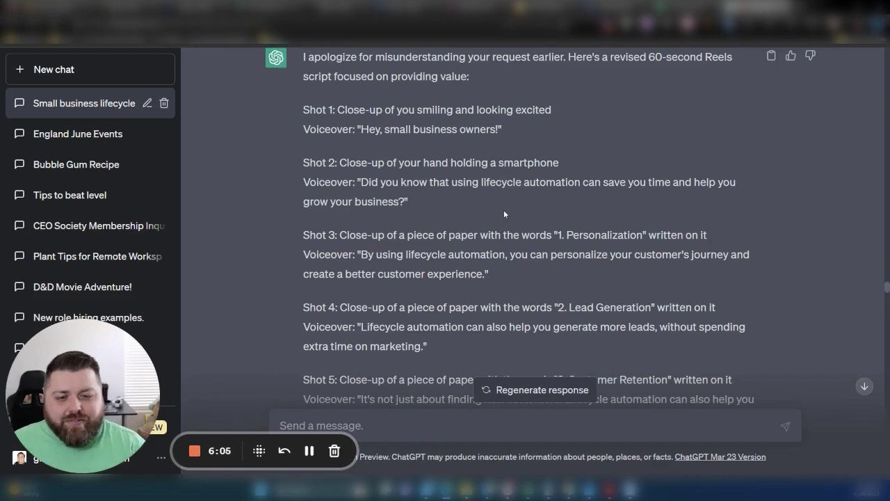
{"action": "scroll", "coordinate": [504, 212], "scroll_direction": "down", "scroll_amount": 2}
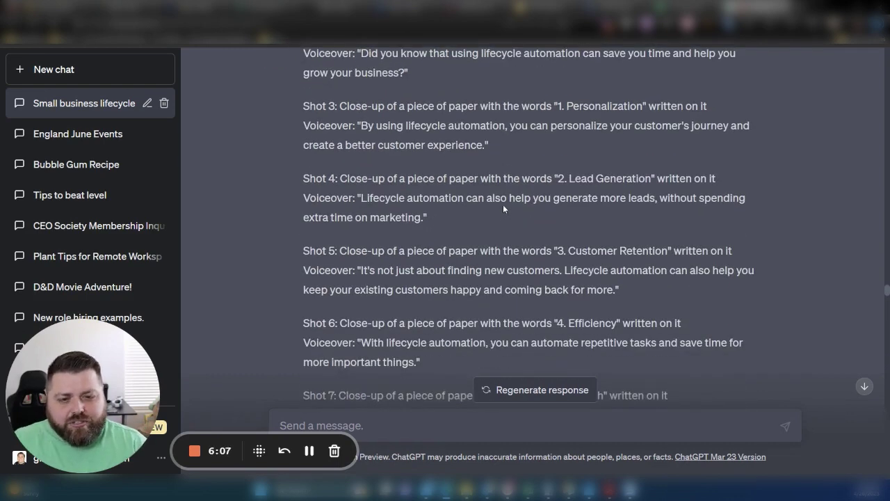
{"action": "scroll", "coordinate": [504, 212], "scroll_direction": "down", "scroll_amount": 3}
{"action": "scroll", "coordinate": [503, 197], "scroll_direction": "down", "scroll_amount": 3}
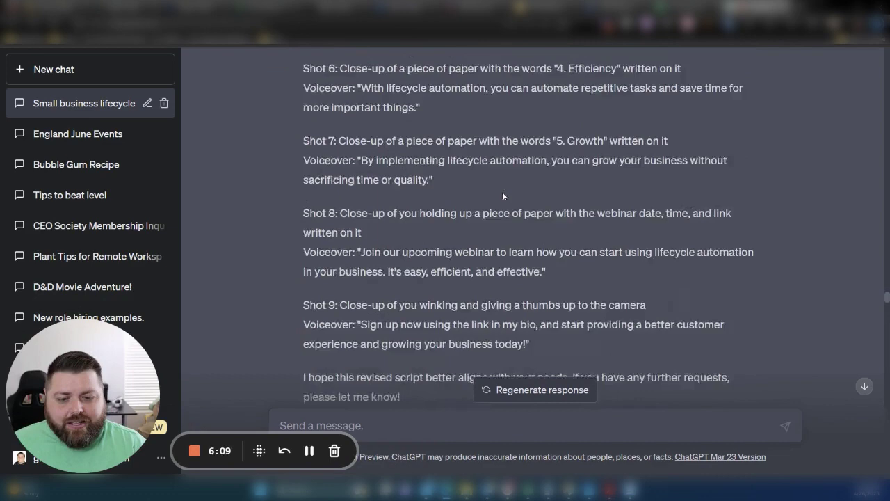
Step: Examine the 30-second "Before and After" Reels script and the follow-up exchange on showing happiness with the small business
{"action": "scroll", "coordinate": [466, 150], "scroll_direction": "down", "scroll_amount": 2}
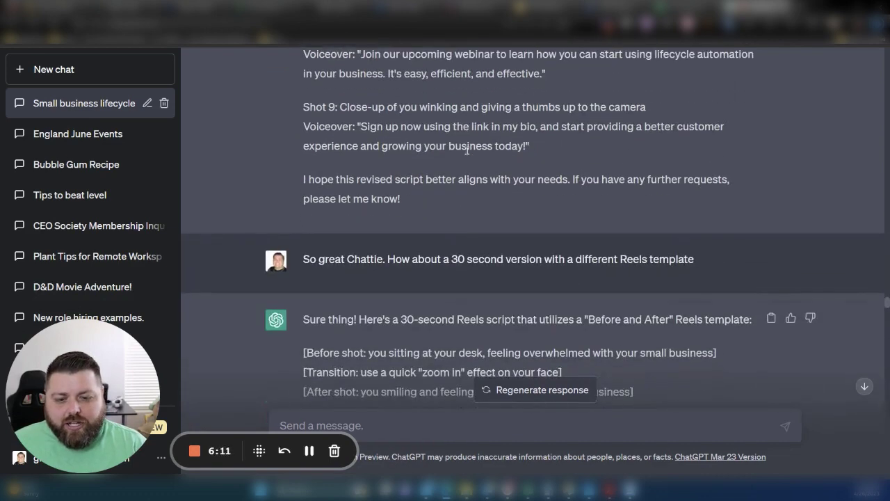
{"action": "scroll", "coordinate": [463, 150], "scroll_direction": "down", "scroll_amount": 1}
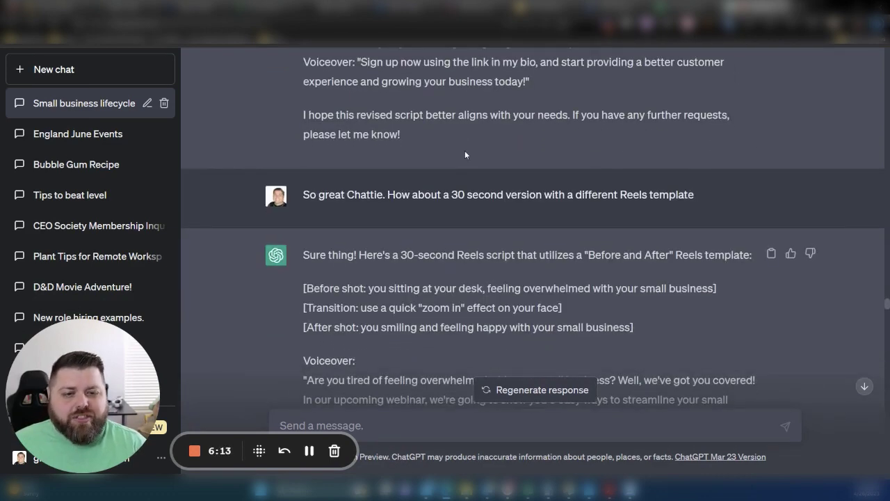
{"action": "scroll", "coordinate": [492, 152], "scroll_direction": "down", "scroll_amount": 1}
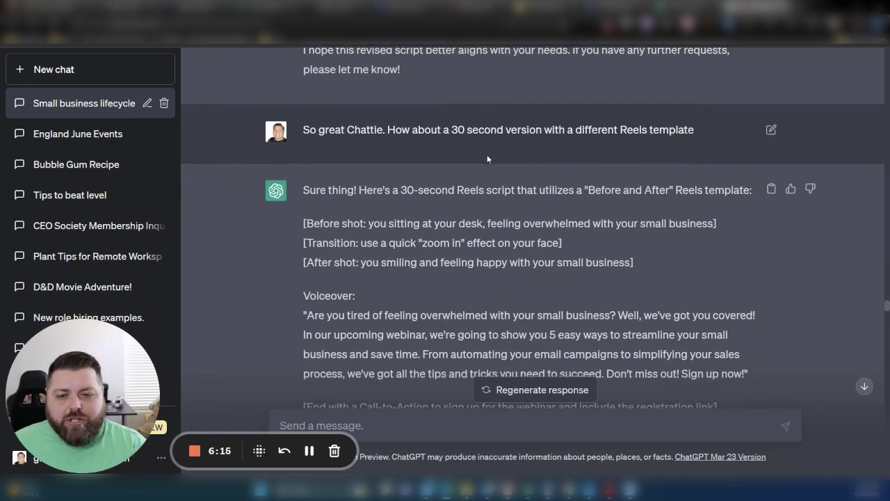
{"action": "scroll", "coordinate": [519, 147], "scroll_direction": "down", "scroll_amount": 1}
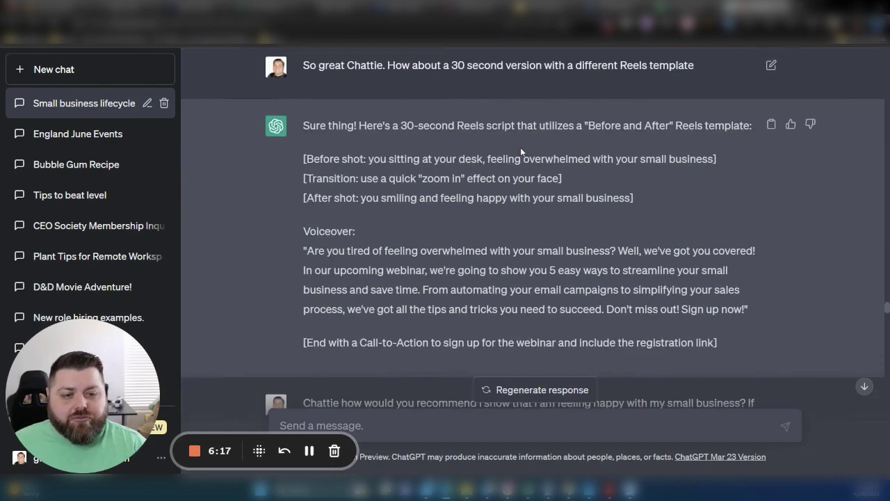
{"action": "scroll", "coordinate": [486, 151], "scroll_direction": "down", "scroll_amount": 1}
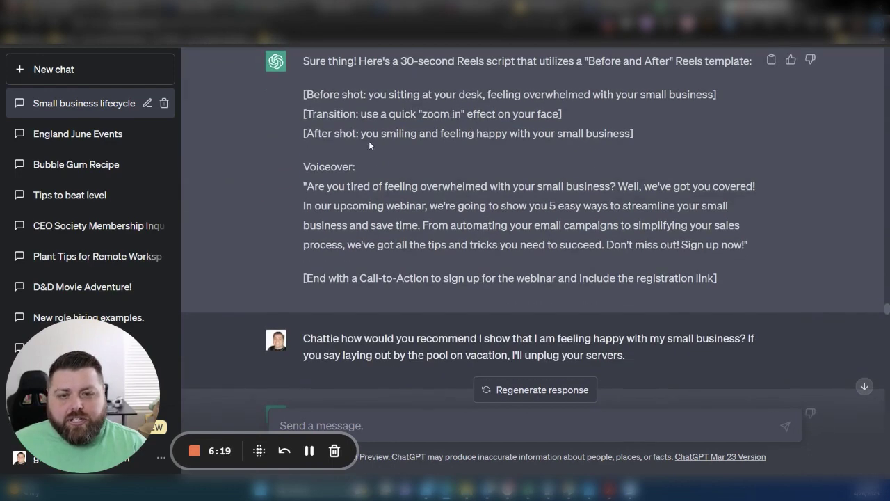
{"action": "scroll", "coordinate": [477, 156], "scroll_direction": "down", "scroll_amount": 1}
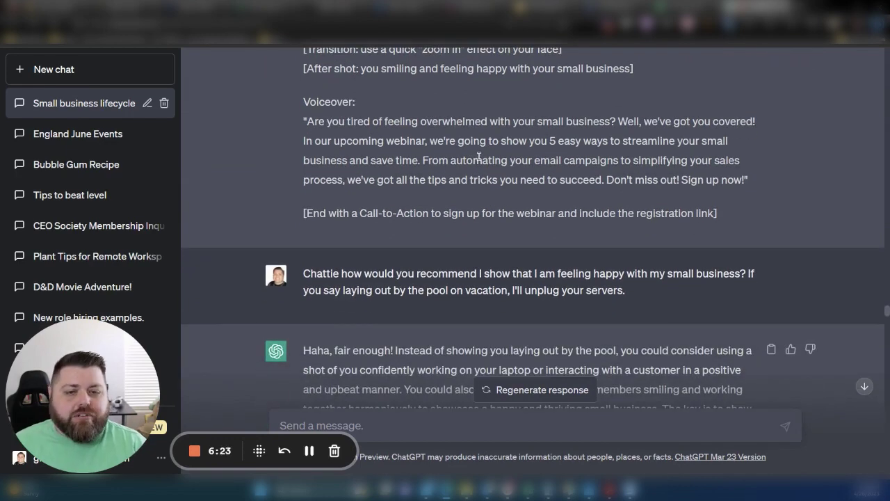
{"action": "scroll", "coordinate": [479, 157], "scroll_direction": "down", "scroll_amount": 1}
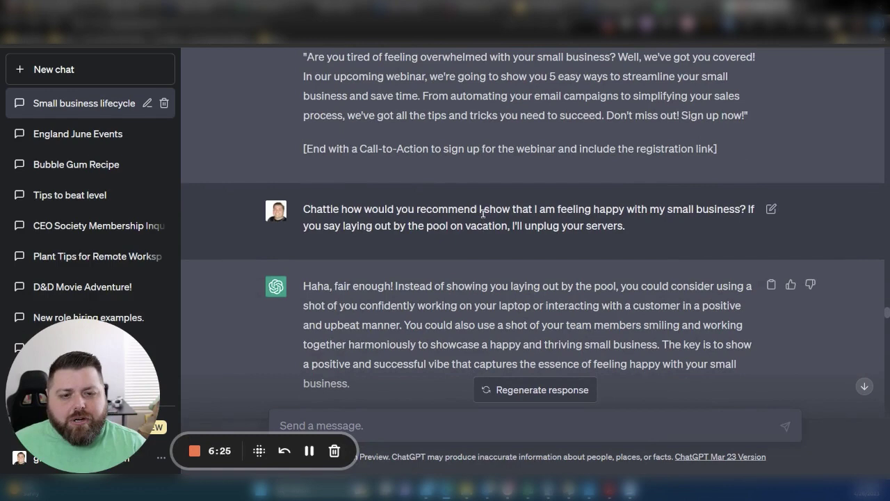
Step: Revisit the 30-second "Before and After" Reels script and highlight its before-shot and after-shot descriptions
{"action": "scroll", "coordinate": [664, 205], "scroll_direction": "up", "scroll_amount": 2}
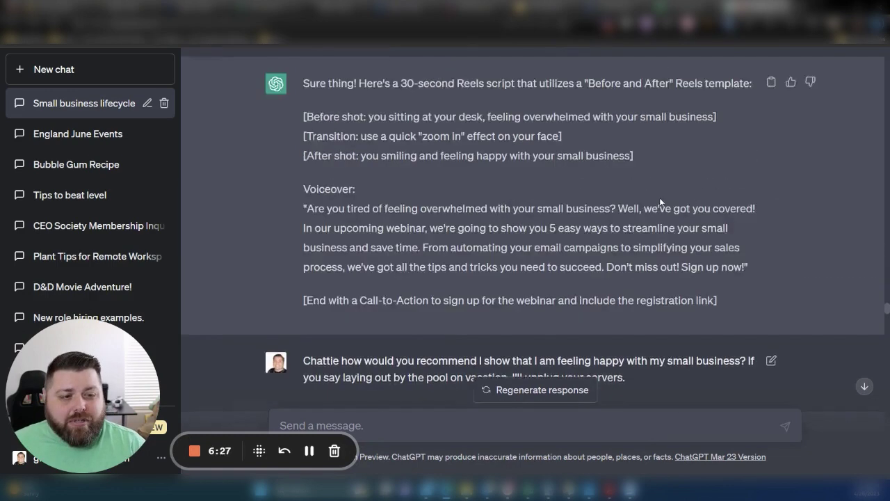
{"action": "scroll", "coordinate": [640, 171], "scroll_direction": "up", "scroll_amount": 1}
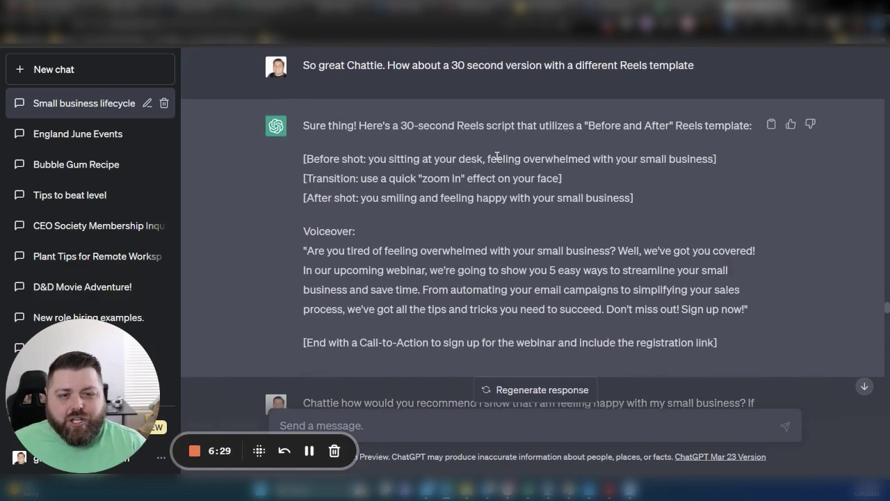
{"action": "left_click_drag", "start_coordinate": [489, 159], "coordinate": [698, 166]}
{"action": "left_click", "coordinate": [408, 193]}
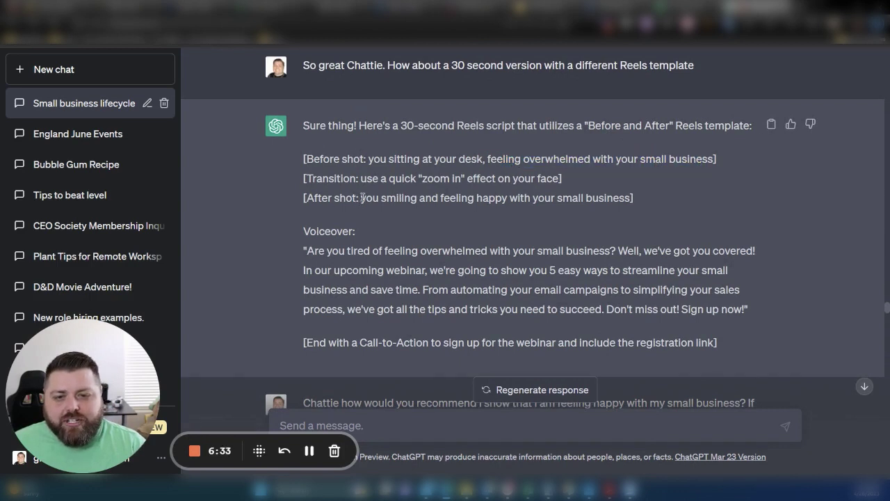
{"action": "left_click_drag", "start_coordinate": [362, 198], "coordinate": [630, 201]}
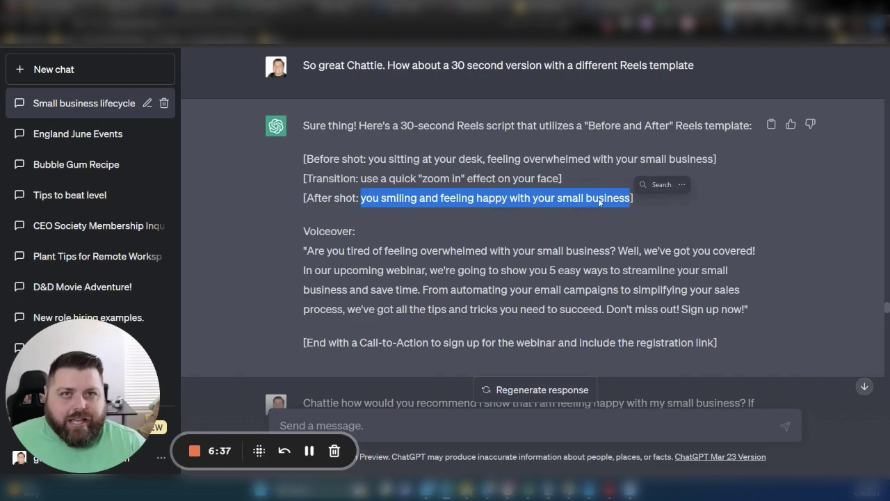
Step: Review the request for a webinar registration landing page and the headline, body copy and layout description written for it
{"action": "scroll", "coordinate": [484, 208], "scroll_direction": "down", "scroll_amount": 3}
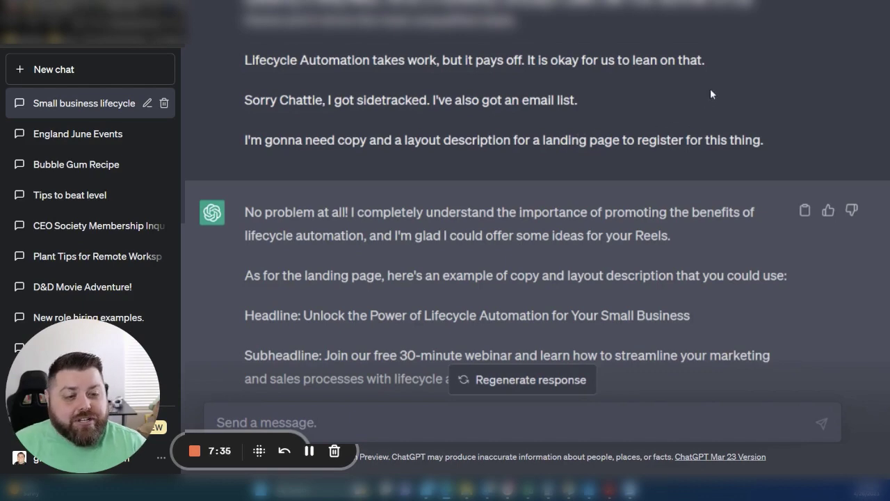
{"action": "scroll", "coordinate": [675, 82], "scroll_direction": "down", "scroll_amount": 5}
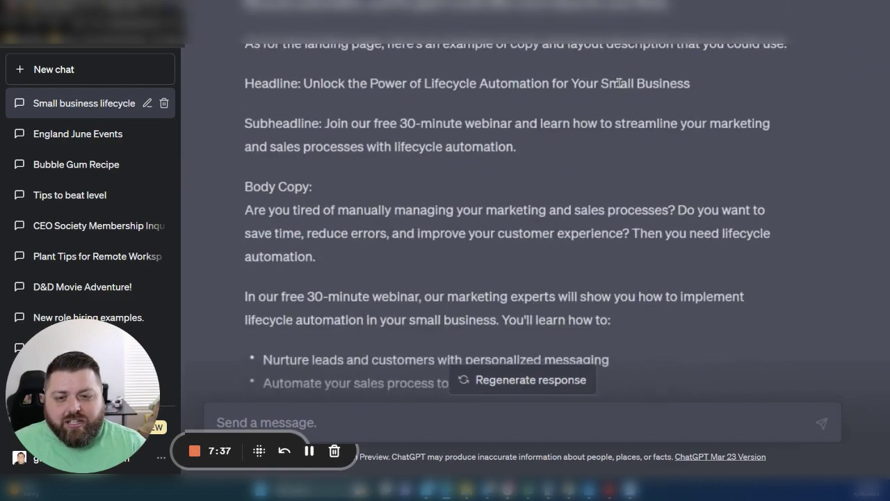
{"action": "scroll", "coordinate": [459, 163], "scroll_direction": "down", "scroll_amount": 3}
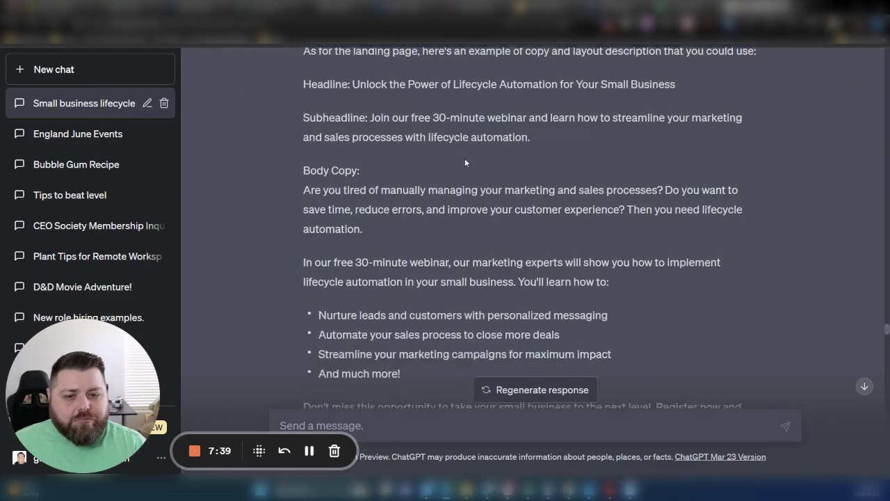
{"action": "scroll", "coordinate": [464, 160], "scroll_direction": "down", "scroll_amount": 3}
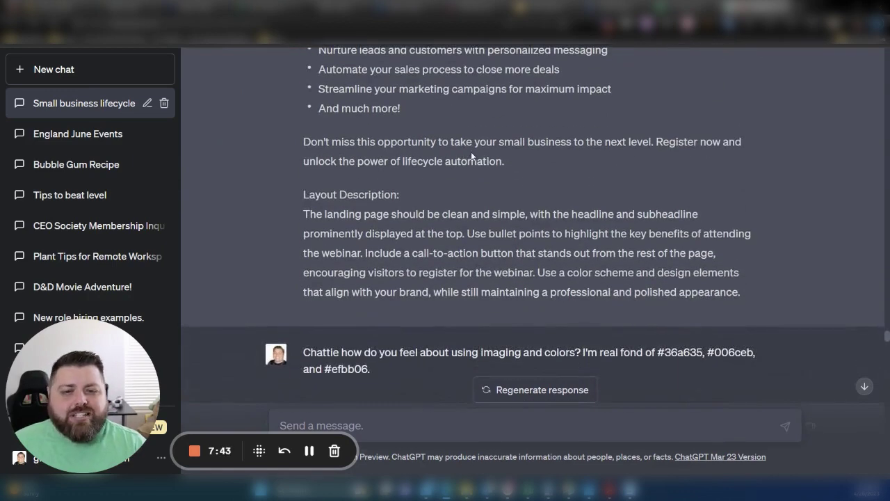
{"action": "scroll", "coordinate": [470, 156], "scroll_direction": "down", "scroll_amount": 2}
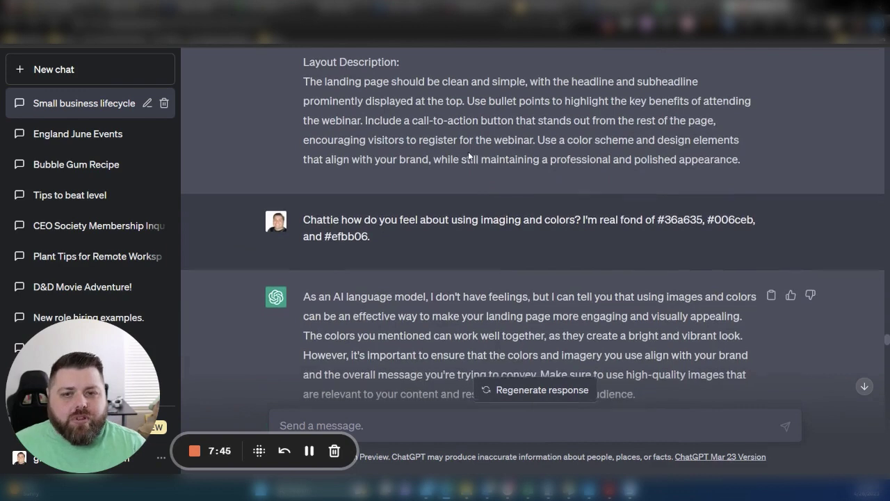
Step: Read the exchange on using images with colors #36a635, #006ceb and #efbb06, and the follow-up request for more design elements
{"action": "scroll", "coordinate": [471, 151], "scroll_direction": "down", "scroll_amount": 1}
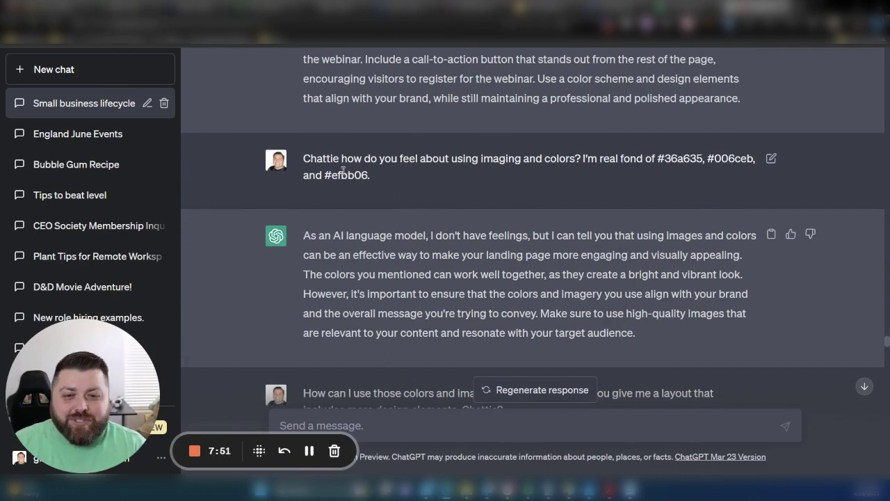
{"action": "scroll", "coordinate": [452, 157], "scroll_direction": "down", "scroll_amount": 1}
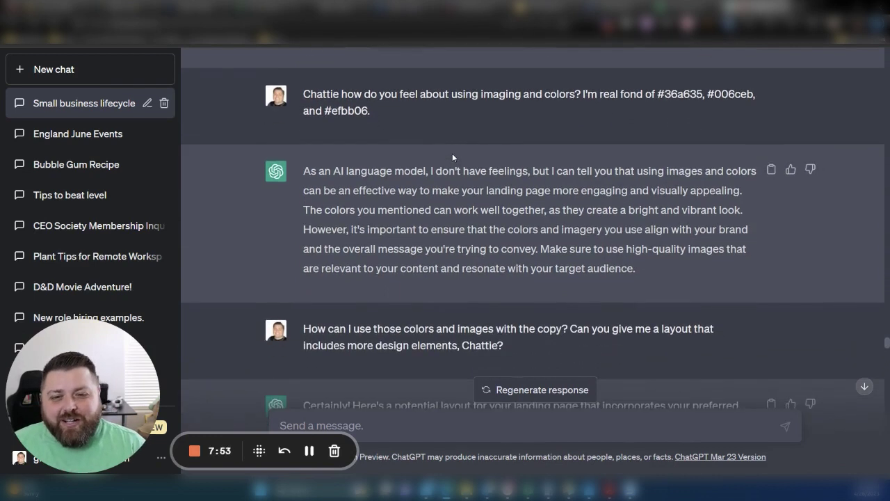
{"action": "scroll", "coordinate": [457, 154], "scroll_direction": "down", "scroll_amount": 1}
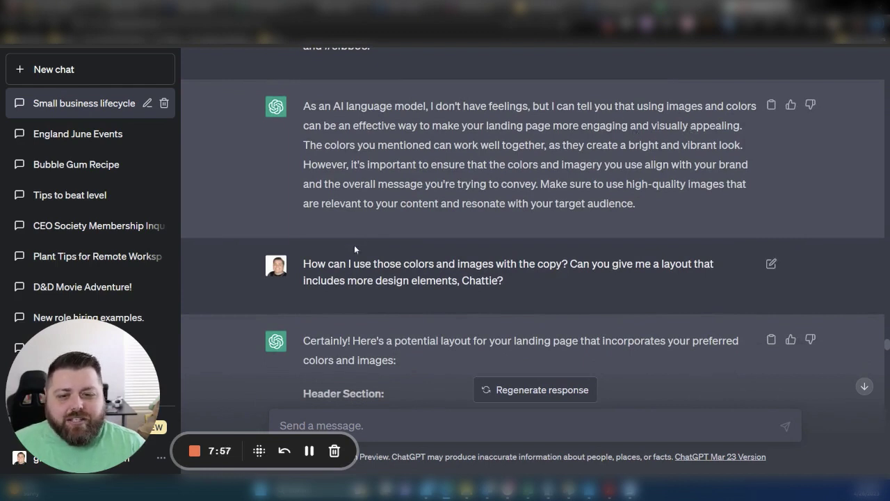
{"action": "scroll", "coordinate": [385, 193], "scroll_direction": "down", "scroll_amount": 1}
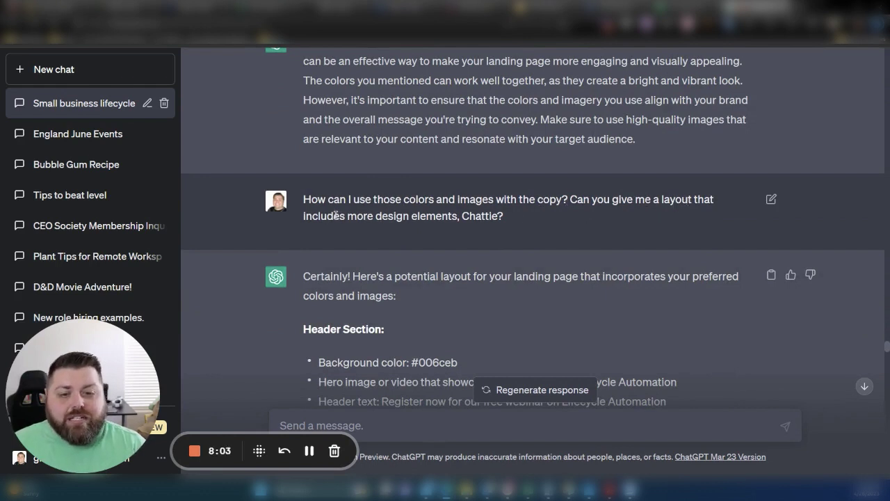
Step: Examine the color-based landing page layout section by section, highlighting the Benefits Section background color and the suggested speaker's name
{"action": "scroll", "coordinate": [482, 171], "scroll_direction": "down", "scroll_amount": 2}
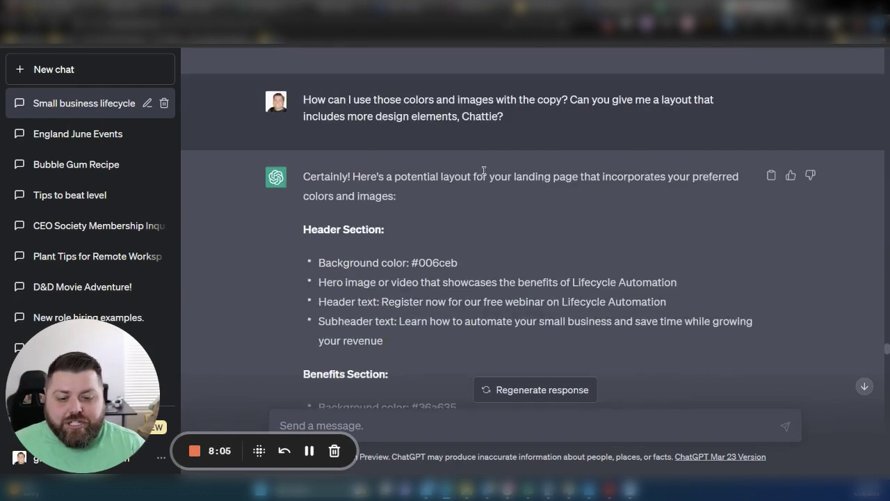
{"action": "scroll", "coordinate": [483, 171], "scroll_direction": "down", "scroll_amount": 2}
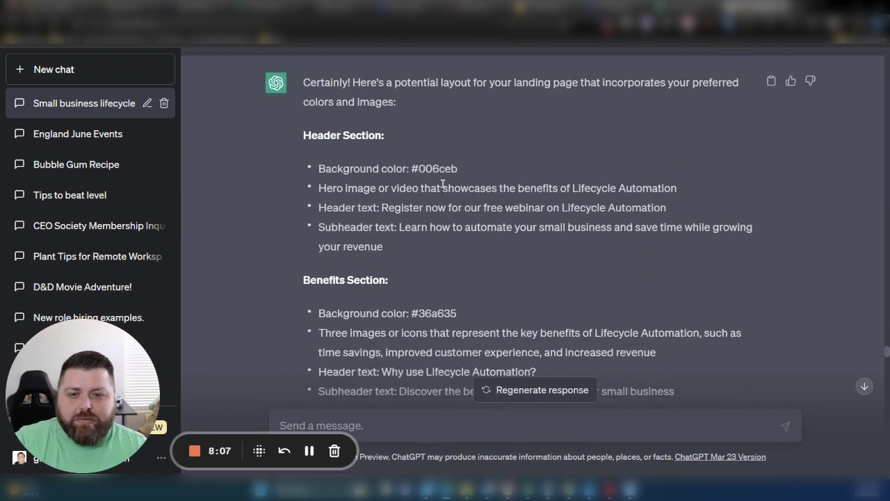
{"action": "scroll", "coordinate": [442, 185], "scroll_direction": "down", "scroll_amount": 1}
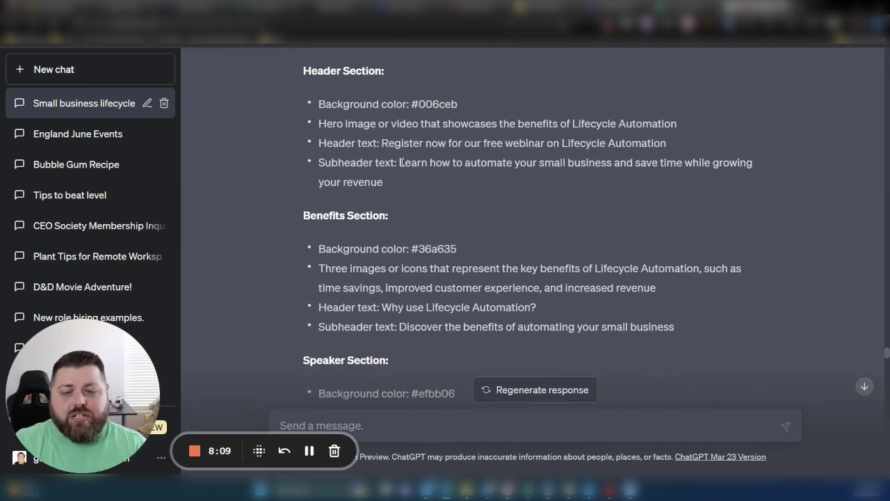
{"action": "scroll", "coordinate": [397, 167], "scroll_direction": "down", "scroll_amount": 1}
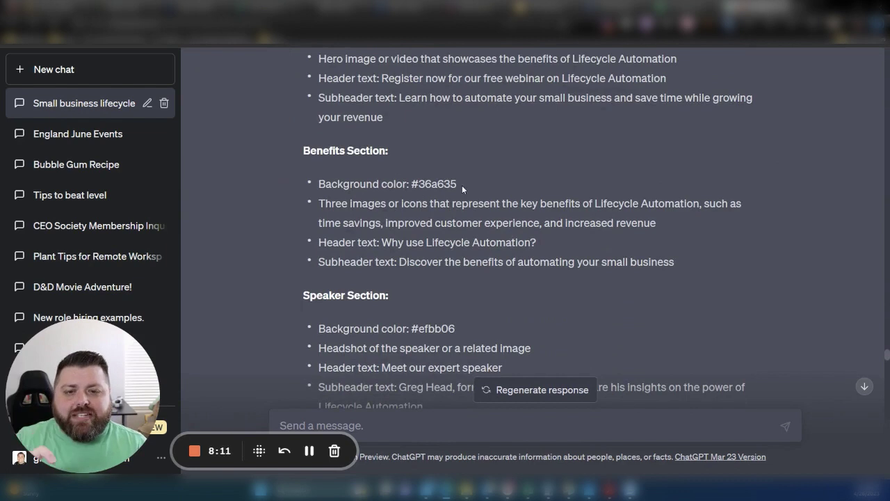
{"action": "left_click_drag", "start_coordinate": [462, 185], "coordinate": [317, 185]}
{"action": "left_click", "coordinate": [452, 157]}
{"action": "scroll", "coordinate": [453, 157], "scroll_direction": "down", "scroll_amount": 2}
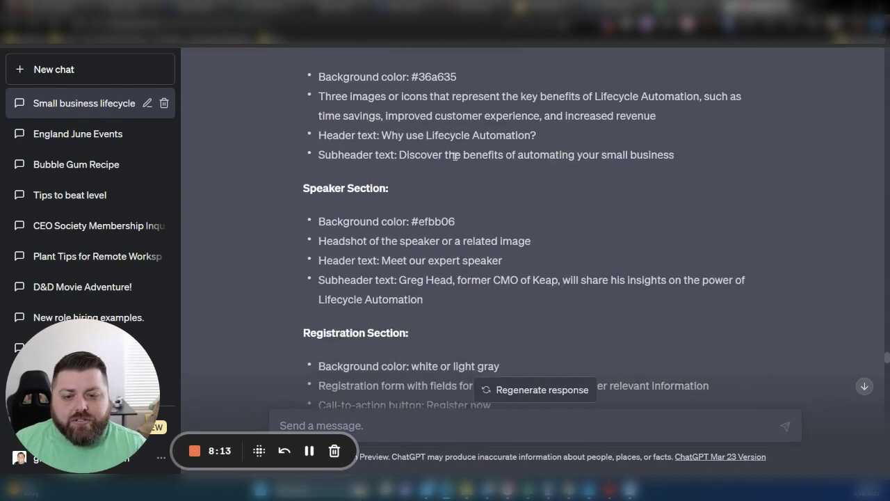
{"action": "scroll", "coordinate": [455, 156], "scroll_direction": "down", "scroll_amount": 2}
{"action": "left_click_drag", "start_coordinate": [399, 129], "coordinate": [451, 129]}
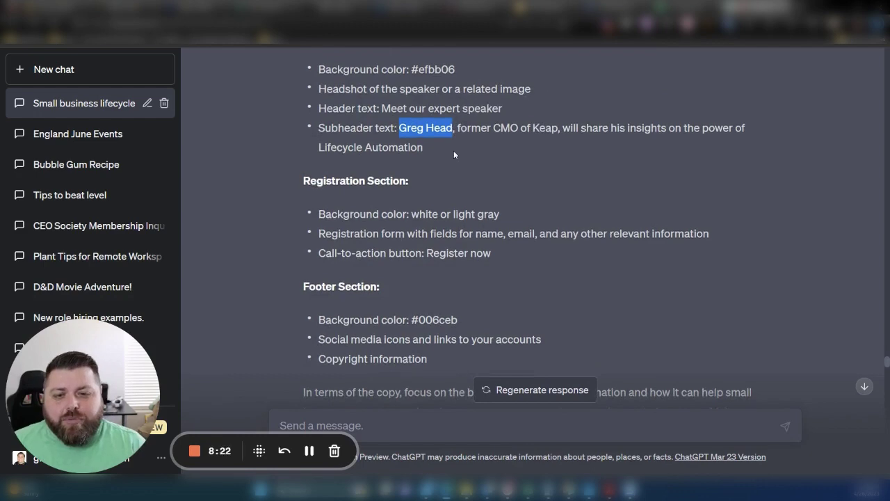
Step: Review the prompt to replace the featured speaker, highlighting the new name, and read the updated landing page layout
{"action": "scroll", "coordinate": [454, 150], "scroll_direction": "down", "scroll_amount": 4}
{"action": "scroll", "coordinate": [453, 150], "scroll_direction": "down", "scroll_amount": 1}
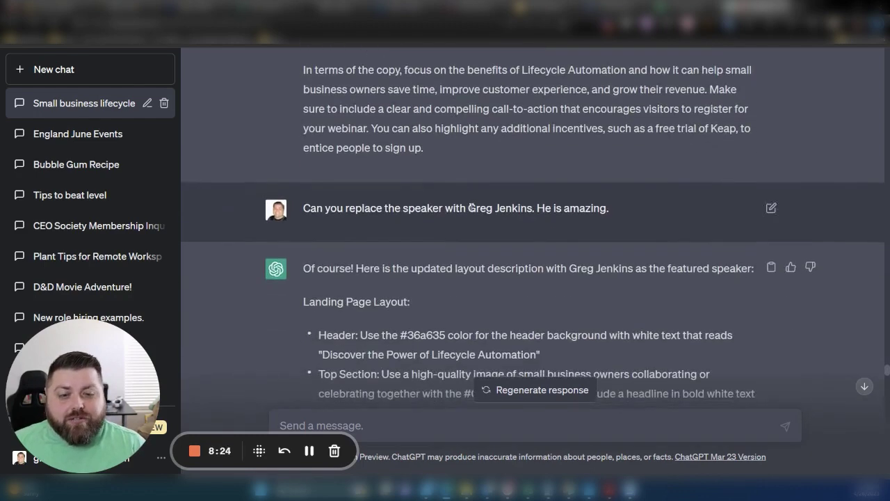
{"action": "left_click_drag", "start_coordinate": [468, 207], "coordinate": [533, 208]}
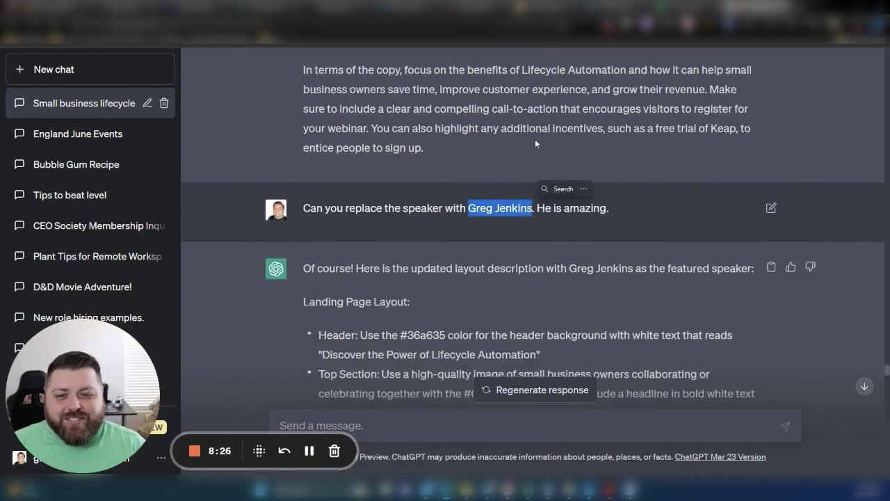
{"action": "scroll", "coordinate": [556, 146], "scroll_direction": "down", "scroll_amount": 2}
{"action": "scroll", "coordinate": [573, 150], "scroll_direction": "down", "scroll_amount": 2}
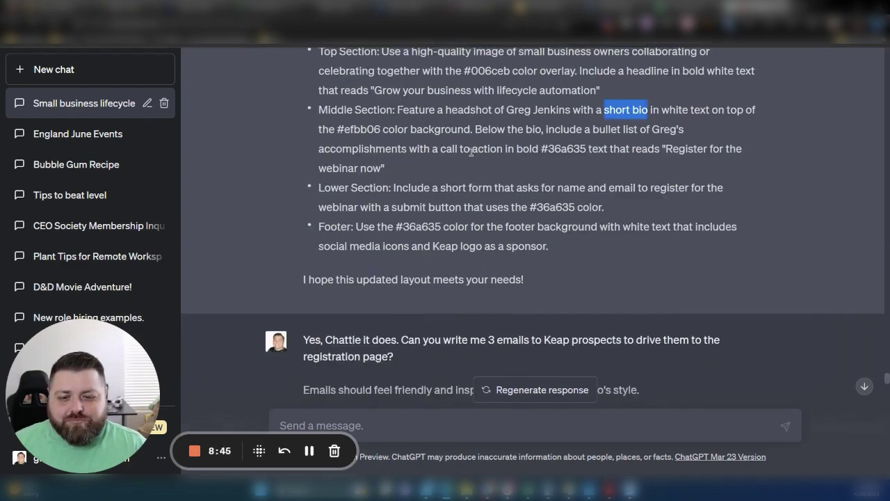
Step: Review the request for 3 Ted Lasso-style emails to Keap prospects and the first email, "Making Your Business Dreams a Reality"
{"action": "scroll", "coordinate": [471, 151], "scroll_direction": "down", "scroll_amount": 3}
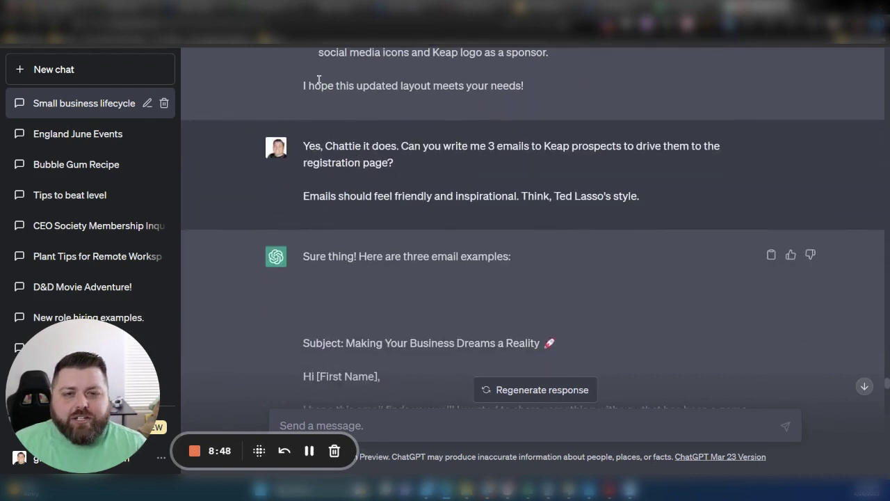
{"action": "left_click_drag", "start_coordinate": [303, 87], "coordinate": [549, 94]}
{"action": "left_click", "coordinate": [494, 102]}
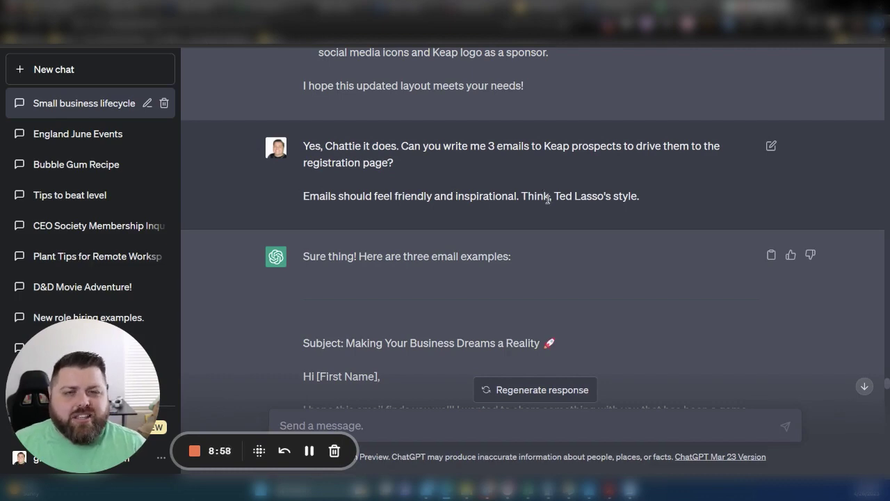
{"action": "scroll", "coordinate": [548, 188], "scroll_direction": "down", "scroll_amount": 4}
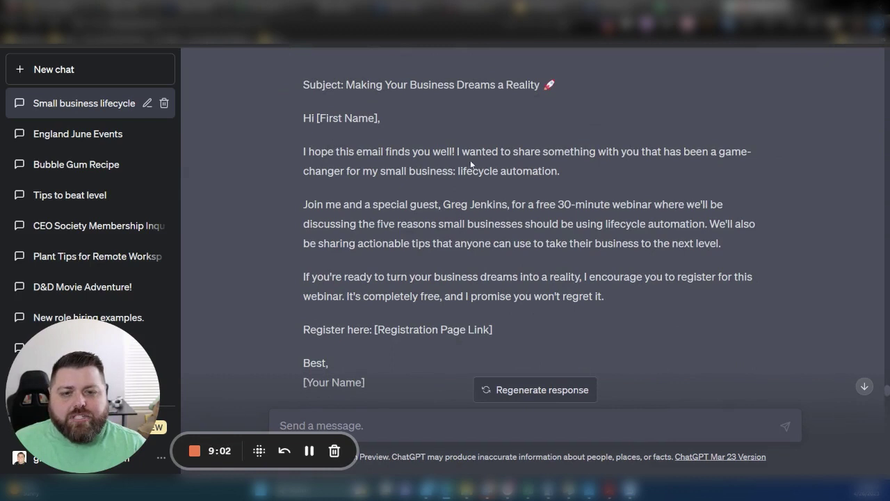
{"action": "scroll", "coordinate": [539, 166], "scroll_direction": "down", "scroll_amount": 2}
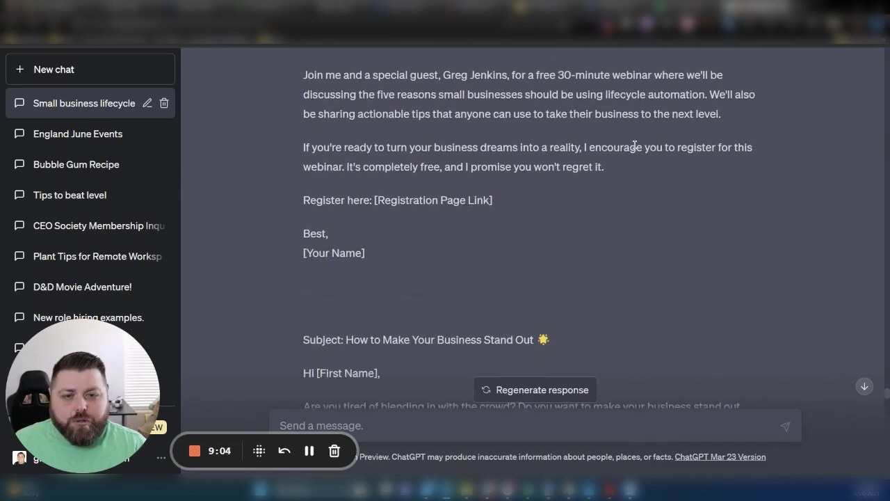
Step: Read the second email, "How to Make Your Business Stand Out", highlighting sentences in its opening paragraph
{"action": "scroll", "coordinate": [634, 146], "scroll_direction": "down", "scroll_amount": 4}
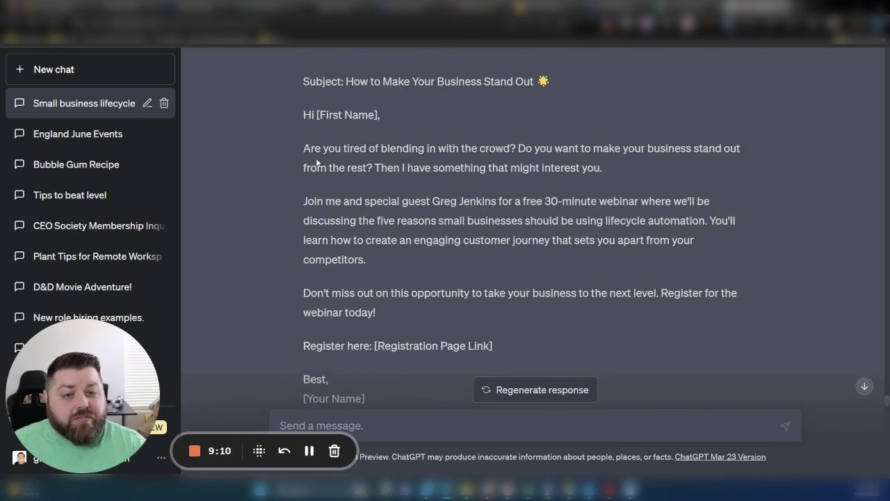
{"action": "left_click_drag", "start_coordinate": [304, 148], "coordinate": [490, 148]}
{"action": "left_click", "coordinate": [377, 169]}
{"action": "left_click_drag", "start_coordinate": [375, 168], "coordinate": [610, 168]}
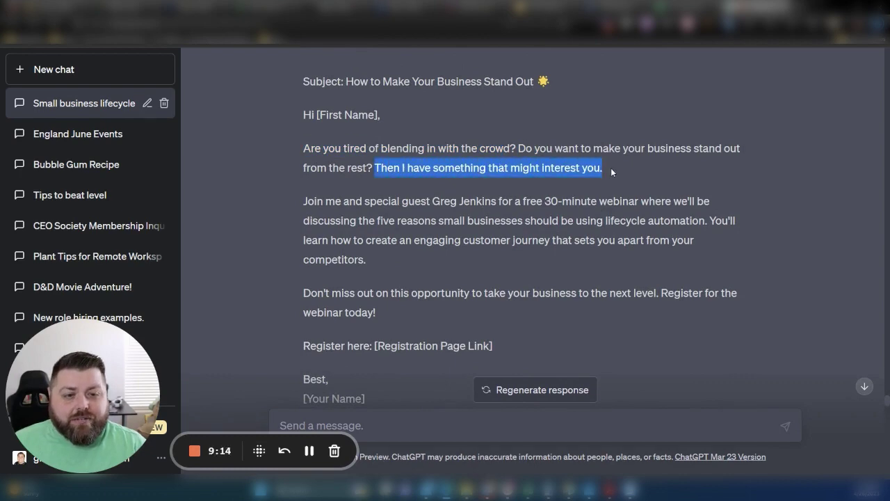
{"action": "left_click", "coordinate": [567, 203]}
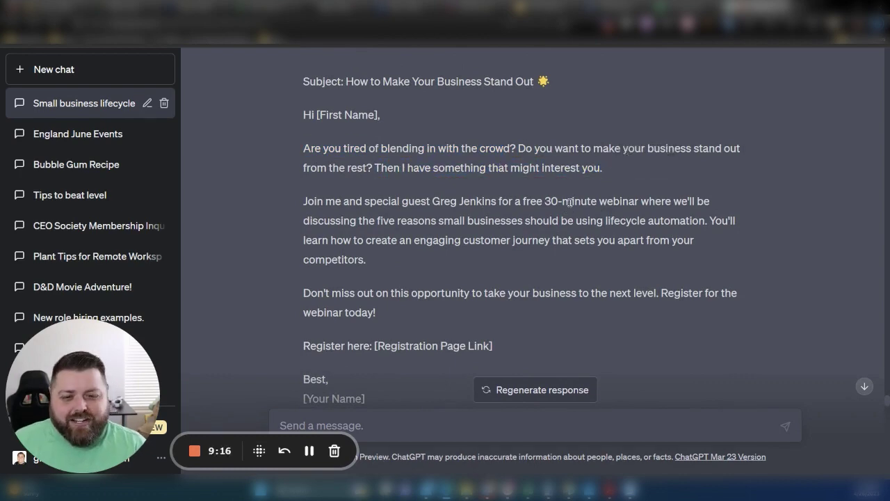
Step: Highlight the phrase "business to the next level" in the closing paragraph of the second email
{"action": "scroll", "coordinate": [563, 201], "scroll_direction": "down", "scroll_amount": 2}
{"action": "scroll", "coordinate": [563, 202], "scroll_direction": "down", "scroll_amount": 2}
{"action": "scroll", "coordinate": [560, 200], "scroll_direction": "up", "scroll_amount": 2}
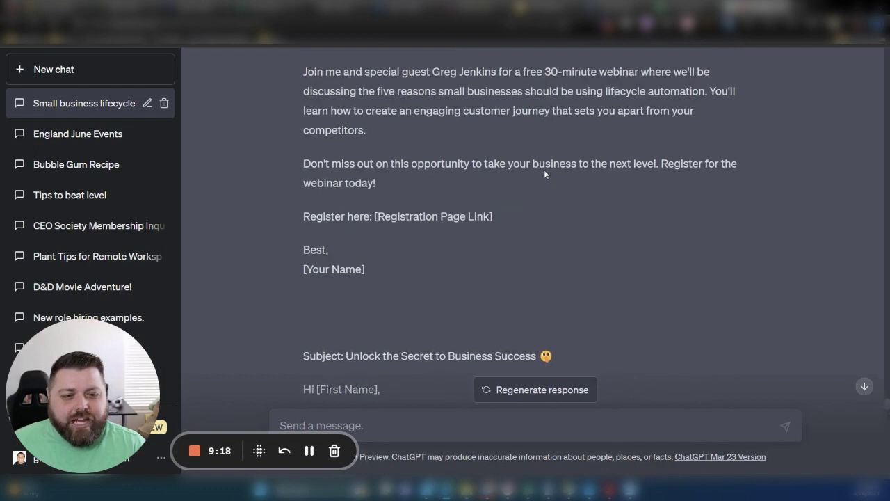
{"action": "left_click_drag", "start_coordinate": [532, 164], "coordinate": [658, 164]}
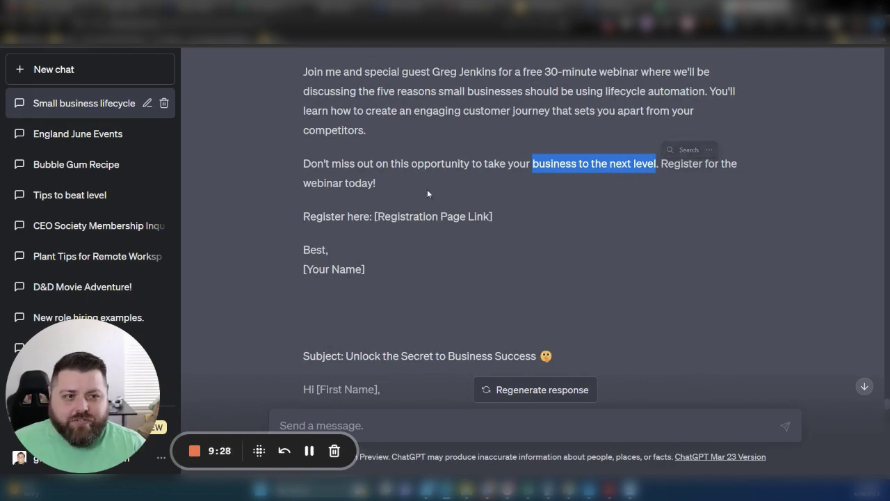
Step: Read the third prospect email, "Unlock the Secret to Business Success"
{"action": "scroll", "coordinate": [520, 187], "scroll_direction": "down", "scroll_amount": 2}
{"action": "scroll", "coordinate": [520, 187], "scroll_direction": "down", "scroll_amount": 1}
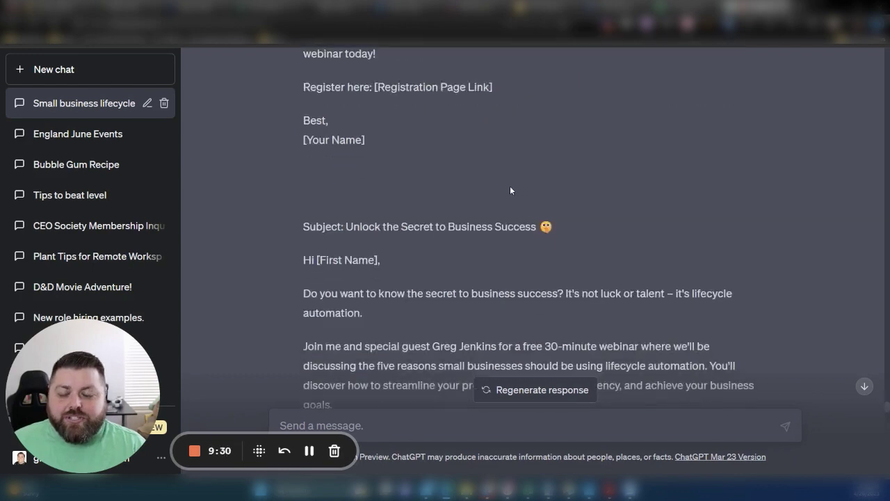
{"action": "scroll", "coordinate": [501, 186], "scroll_direction": "down", "scroll_amount": 2}
{"action": "scroll", "coordinate": [424, 185], "scroll_direction": "down", "scroll_amount": 3}
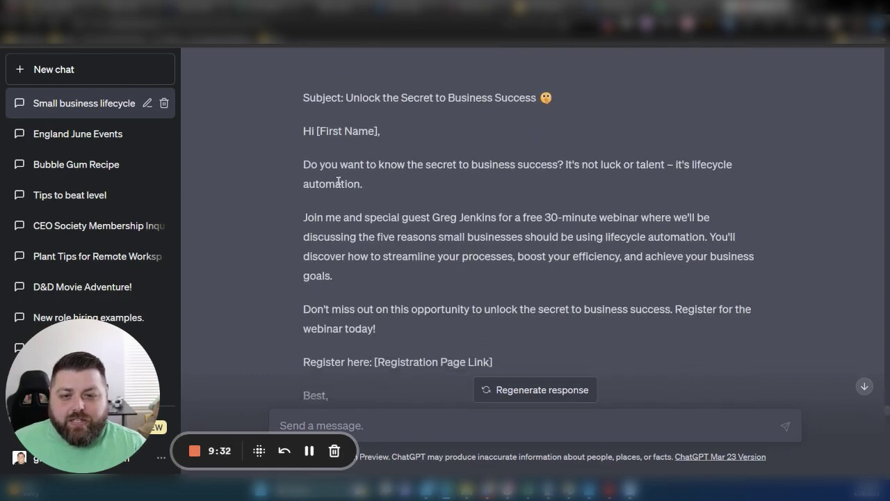
Step: Review the request for confirmation, day before and day of reminder emails, reading the confirmation and day before reminder templates
{"action": "scroll", "coordinate": [533, 182], "scroll_direction": "down", "scroll_amount": 5}
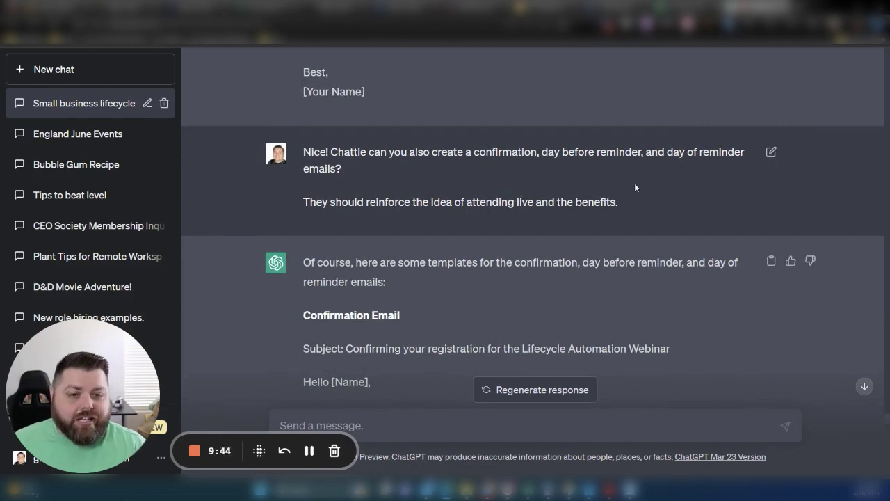
{"action": "scroll", "coordinate": [634, 182], "scroll_direction": "down", "scroll_amount": 2}
{"action": "scroll", "coordinate": [506, 157], "scroll_direction": "down", "scroll_amount": 1}
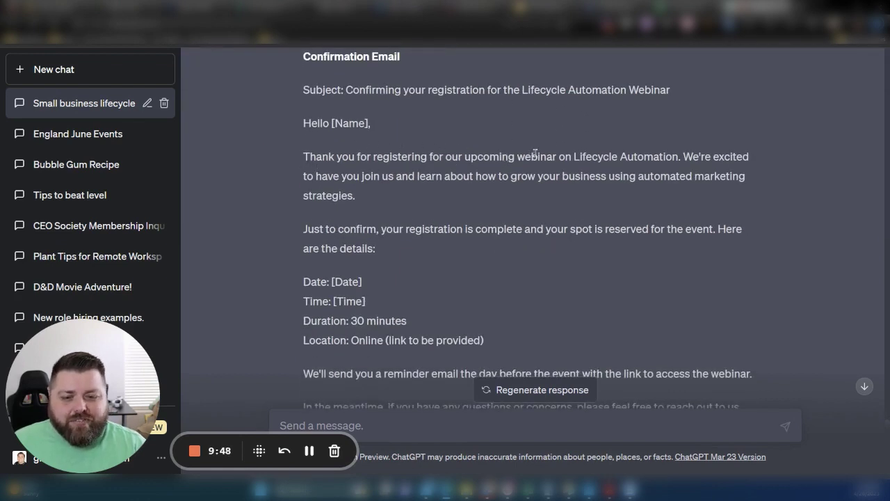
{"action": "scroll", "coordinate": [615, 174], "scroll_direction": "down", "scroll_amount": 1}
{"action": "scroll", "coordinate": [616, 175], "scroll_direction": "down", "scroll_amount": 1}
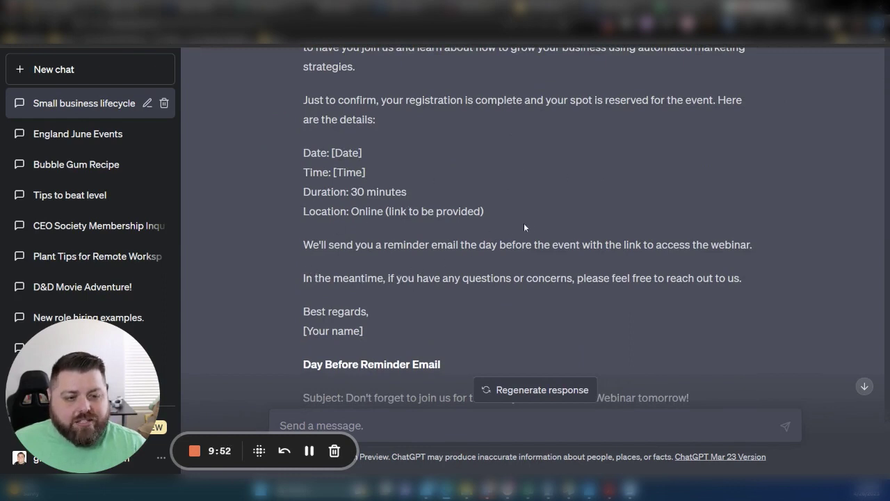
{"action": "scroll", "coordinate": [563, 165], "scroll_direction": "down", "scroll_amount": 4}
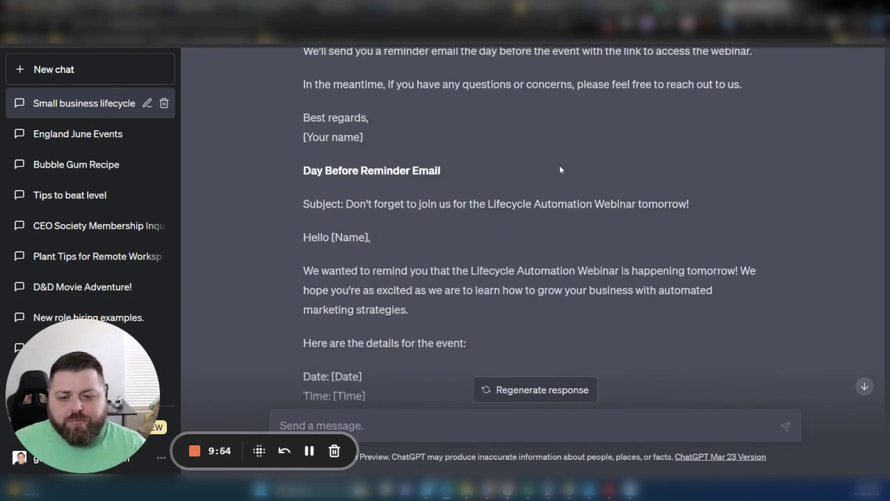
Step: Read the request for three Instagram Stories ideas promoting the webinar and the ideas given in reply
{"action": "scroll", "coordinate": [353, 206], "scroll_direction": "down", "scroll_amount": 15}
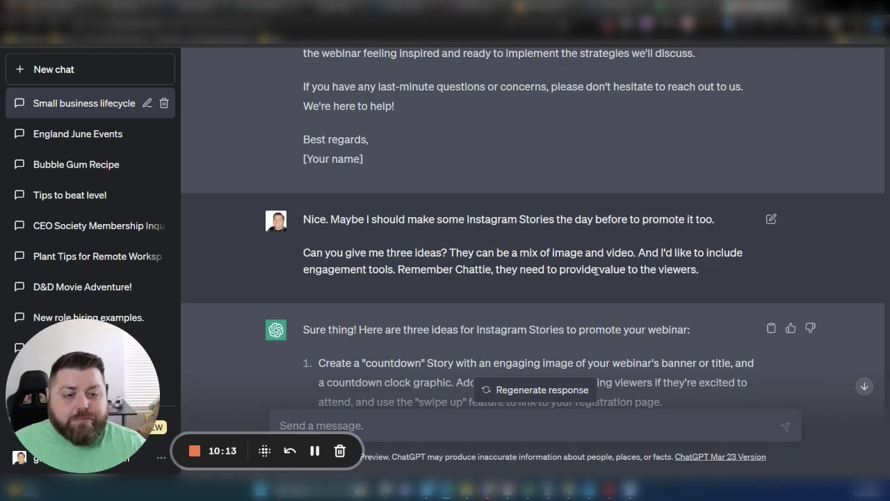
{"action": "scroll", "coordinate": [599, 236], "scroll_direction": "down", "scroll_amount": 4}
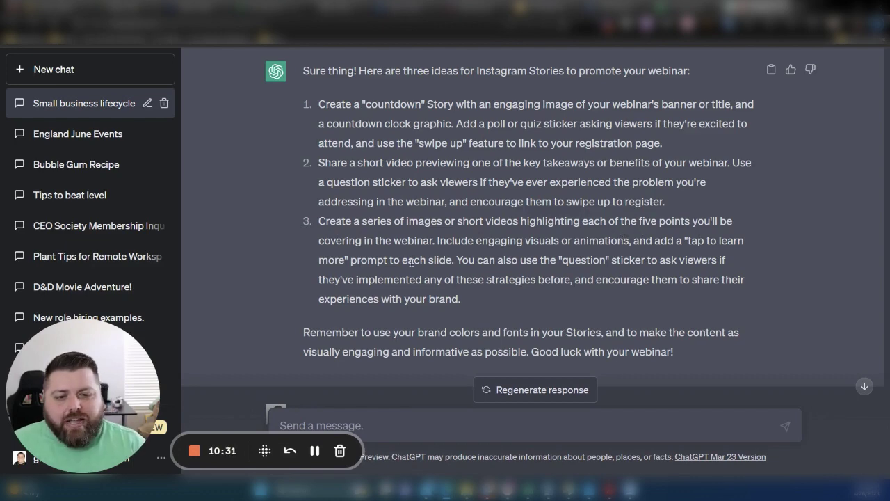
Step: Read the closing farewell exchange, highlighting the replies "Goodbye! Have a great day!" and "After a while, crocodile!"
{"action": "scroll", "coordinate": [402, 221], "scroll_direction": "down", "scroll_amount": 4}
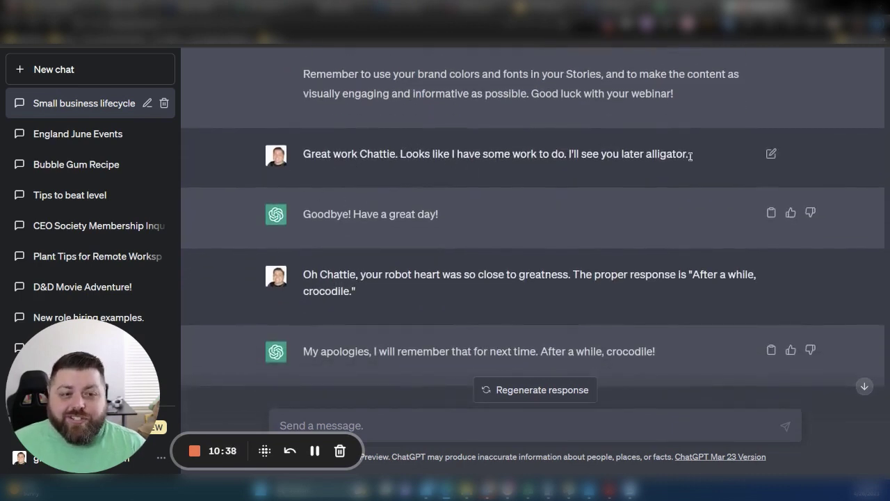
{"action": "left_click_drag", "start_coordinate": [446, 219], "coordinate": [302, 217]}
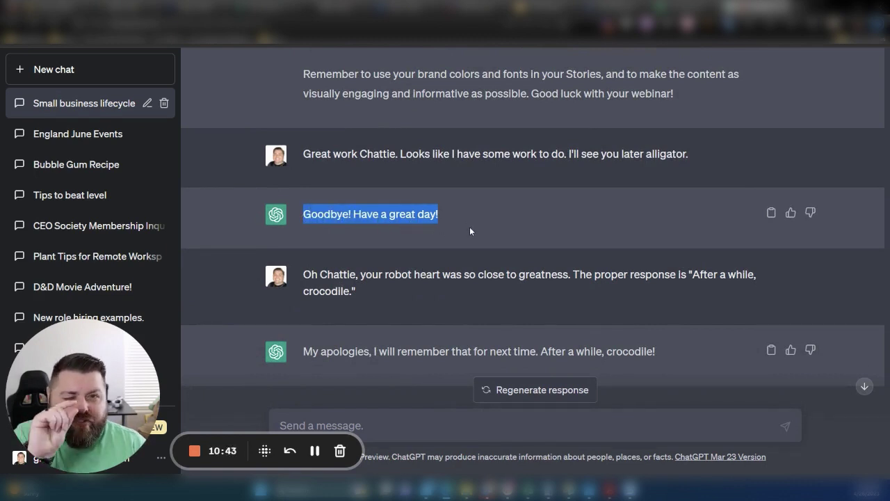
{"action": "scroll", "coordinate": [485, 218], "scroll_direction": "down", "scroll_amount": 1}
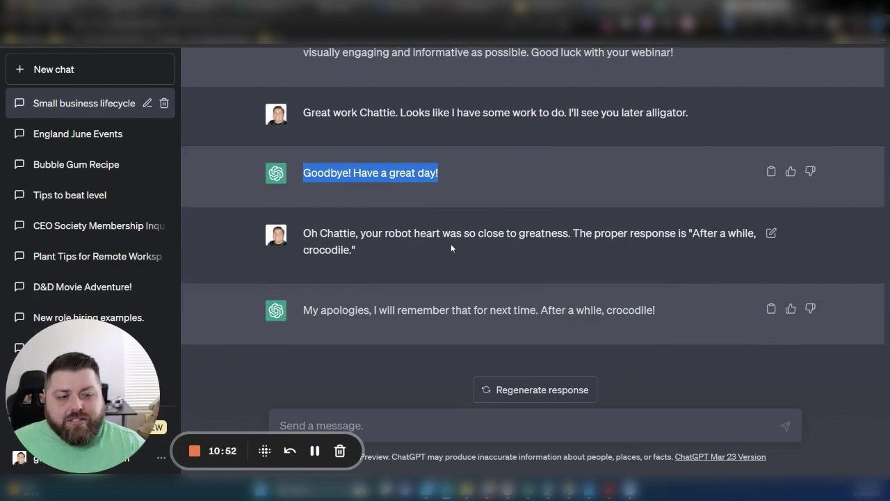
{"action": "left_click_drag", "start_coordinate": [539, 310], "coordinate": [668, 314]}
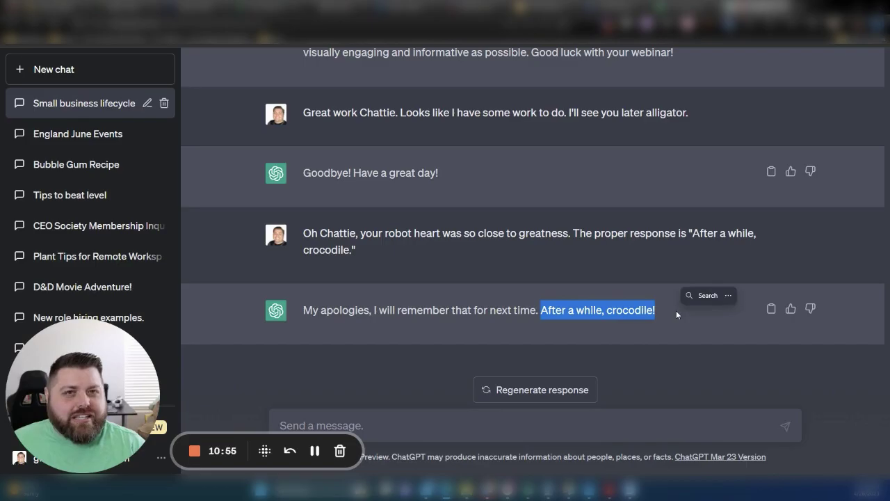